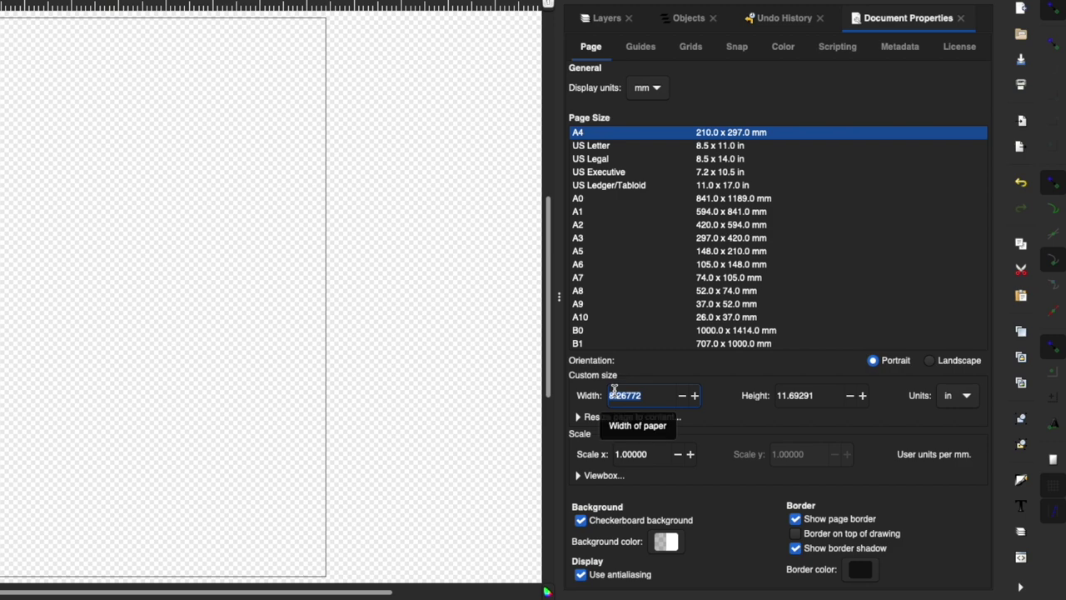
Set the custom page size to 4 by 4 inches and close the document properties.
type("4")
key("Return")
key("Tab")
type("4")
key("Return")
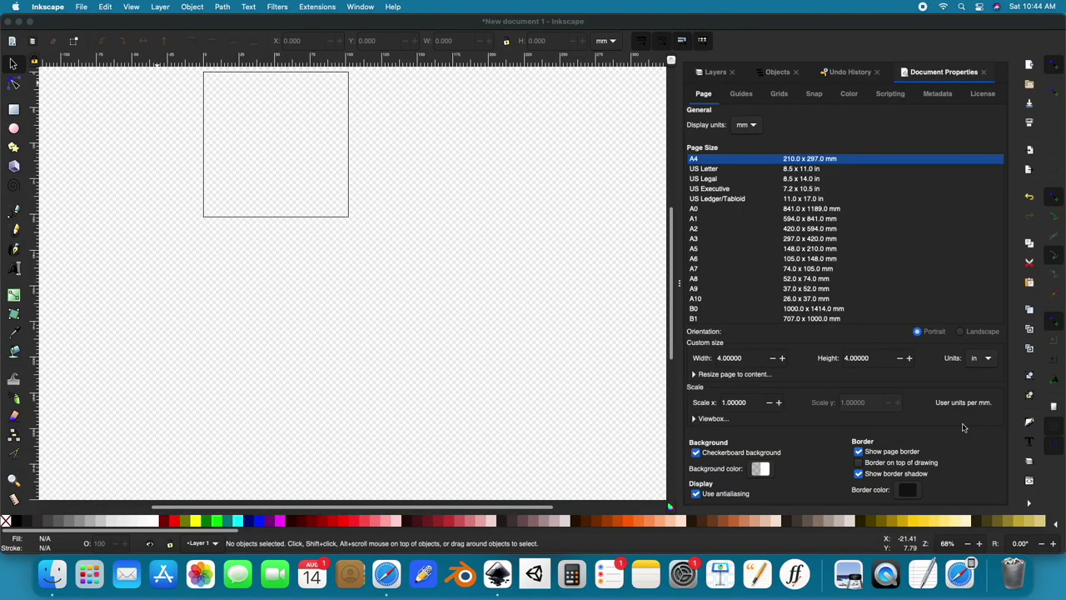
left_click(986, 72)
Draw a wide ellipse about 69 by 29 mm, remove its stroke and fill it with green.
scroll(435, 214, "up", 3)
scroll(436, 214, "down", 1)
scroll(462, 255, "up", 2)
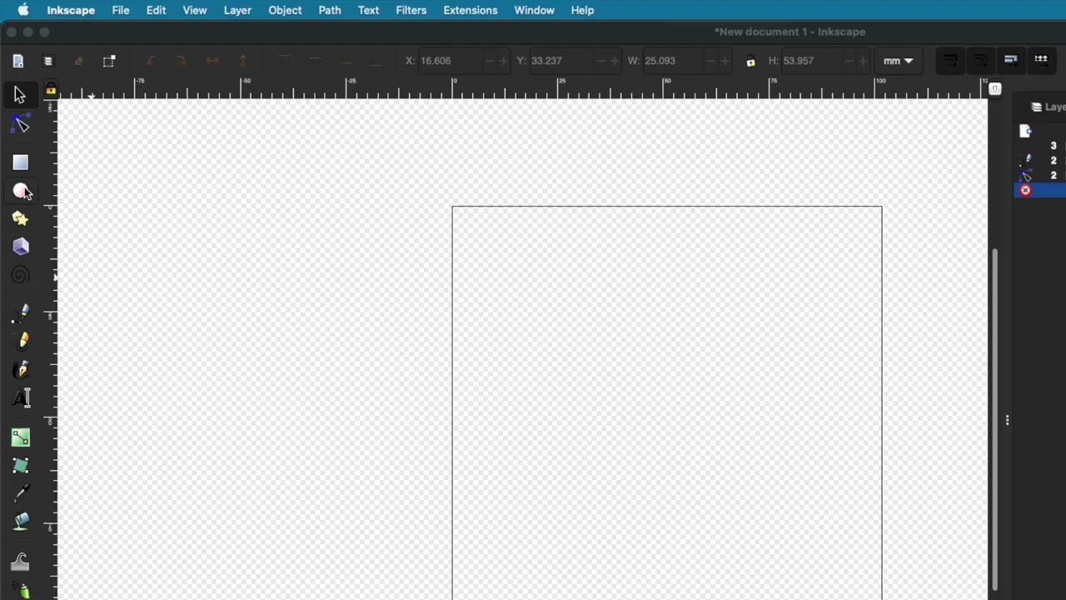
left_click(20, 191)
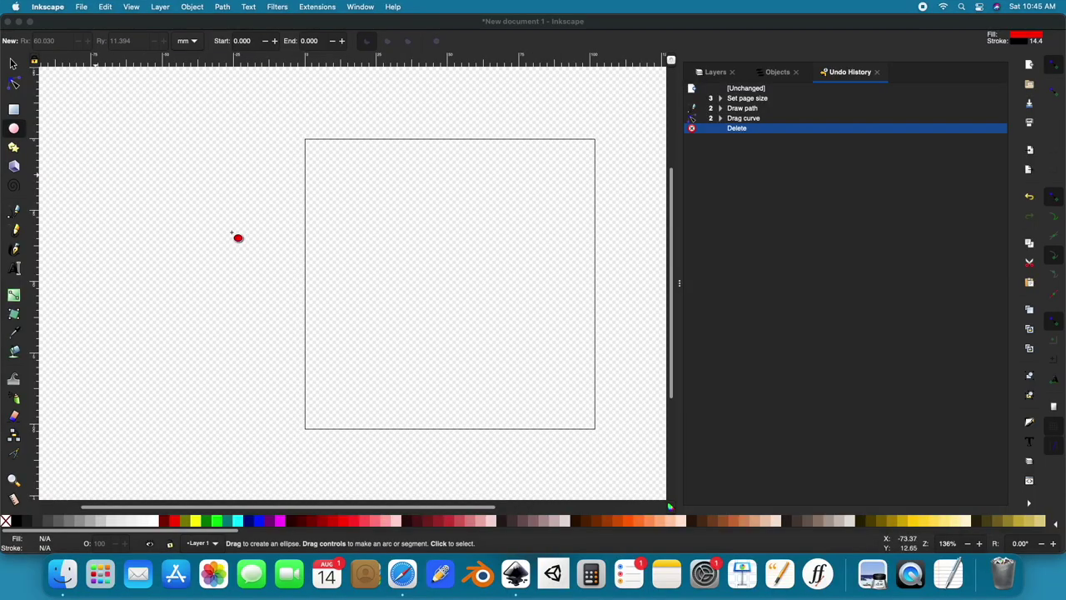
mouse_move(465, 357)
left_mouse_down()
mouse_move(336, 336)
mouse_move(268, 275)
left_mouse_up()
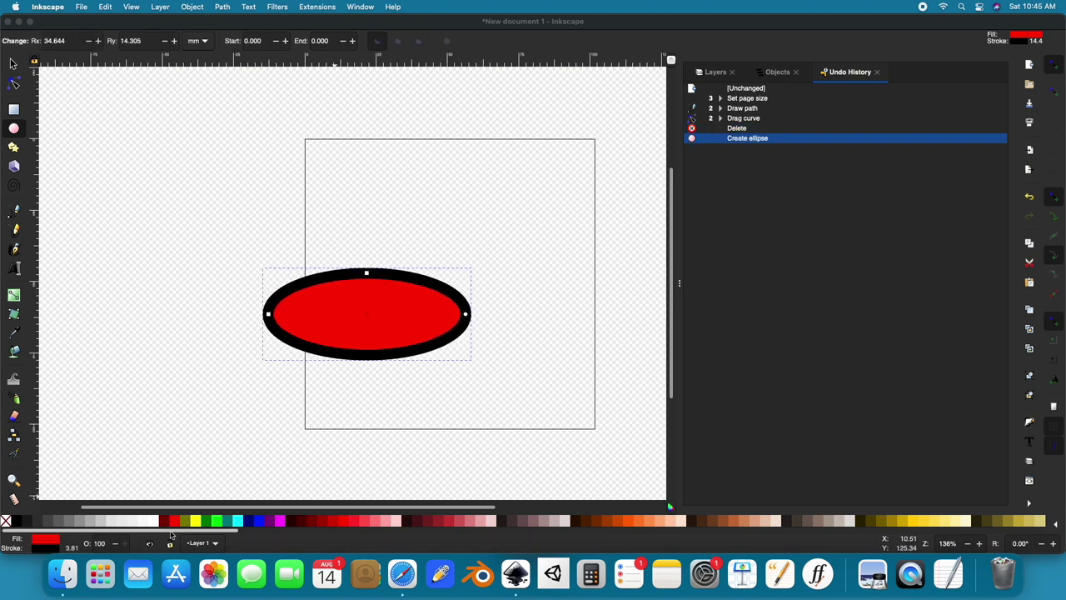
left_click(5, 522, "shift")
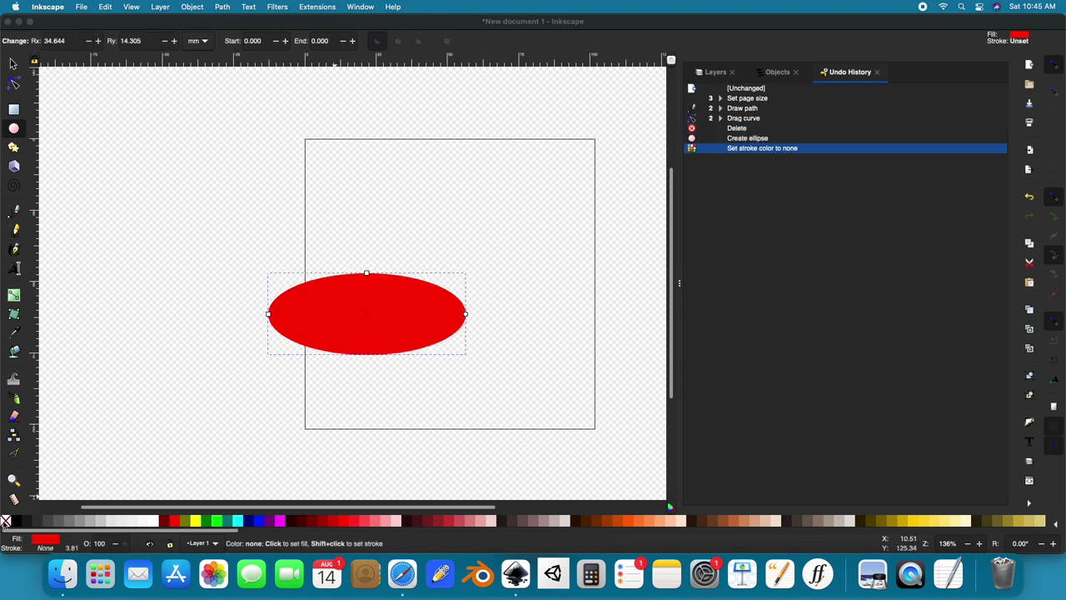
left_click(208, 521)
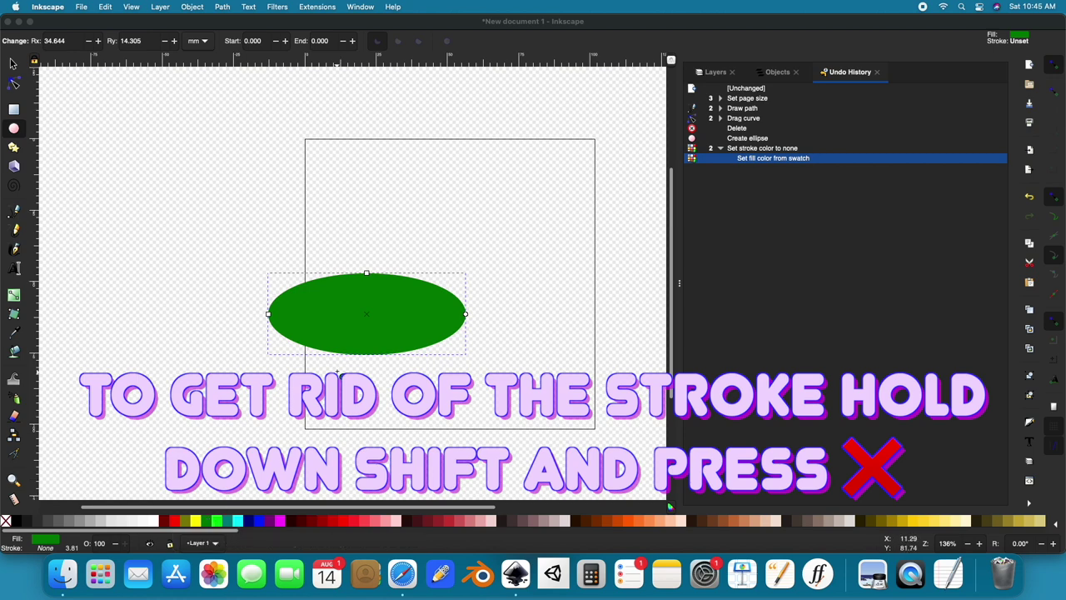
Move the green ellipse to the lower part of the page, fully inside the page border.
left_click(14, 64)
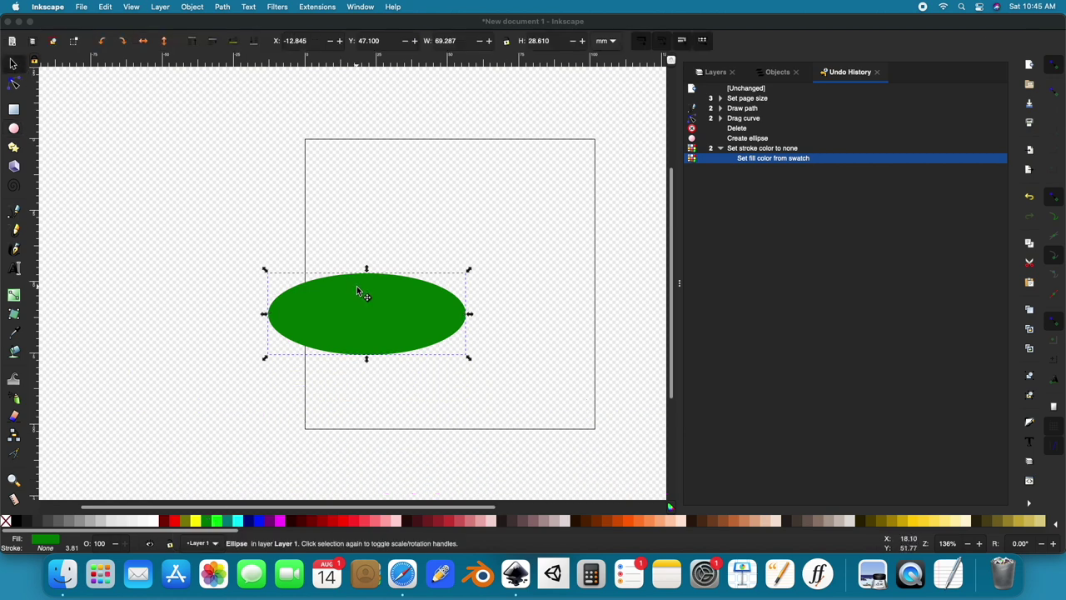
left_click_drag(358, 288, 421, 357)
left_click(236, 332)
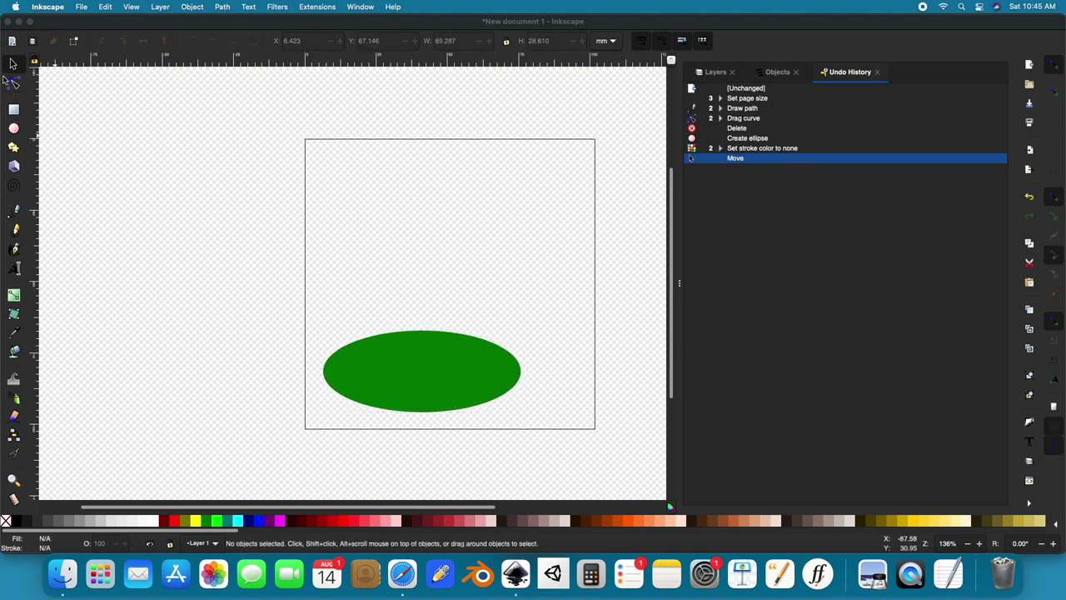
Draw a small ellipse about 10 by 4 mm near the green ellipse's centre and fill it with very dark green.
left_click(14, 129)
left_click_drag(435, 368, 405, 359)
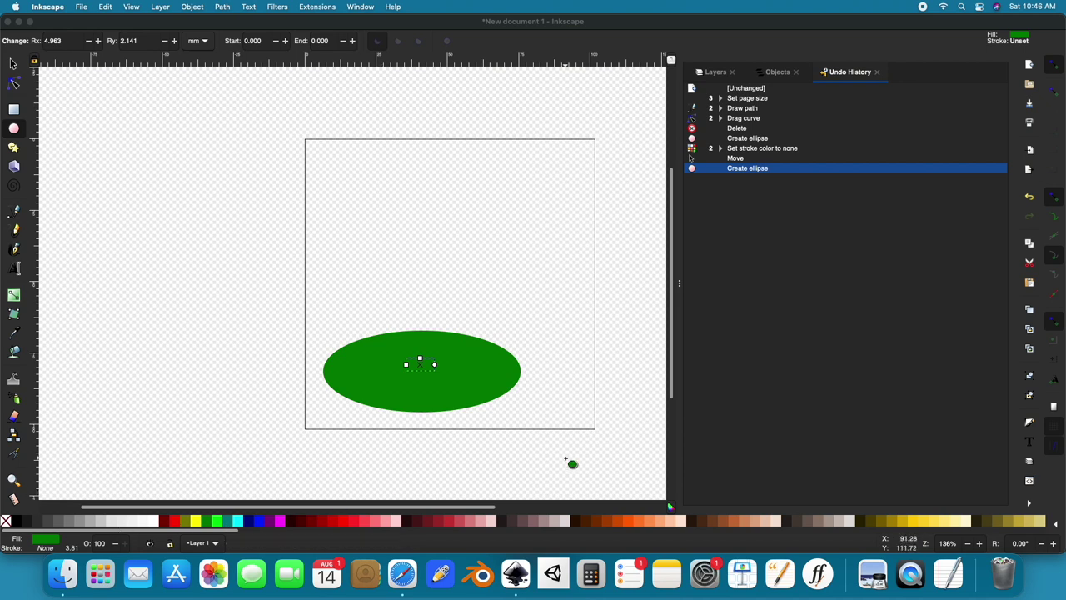
double_click(48, 539)
left_click_drag(830, 196, 762, 201)
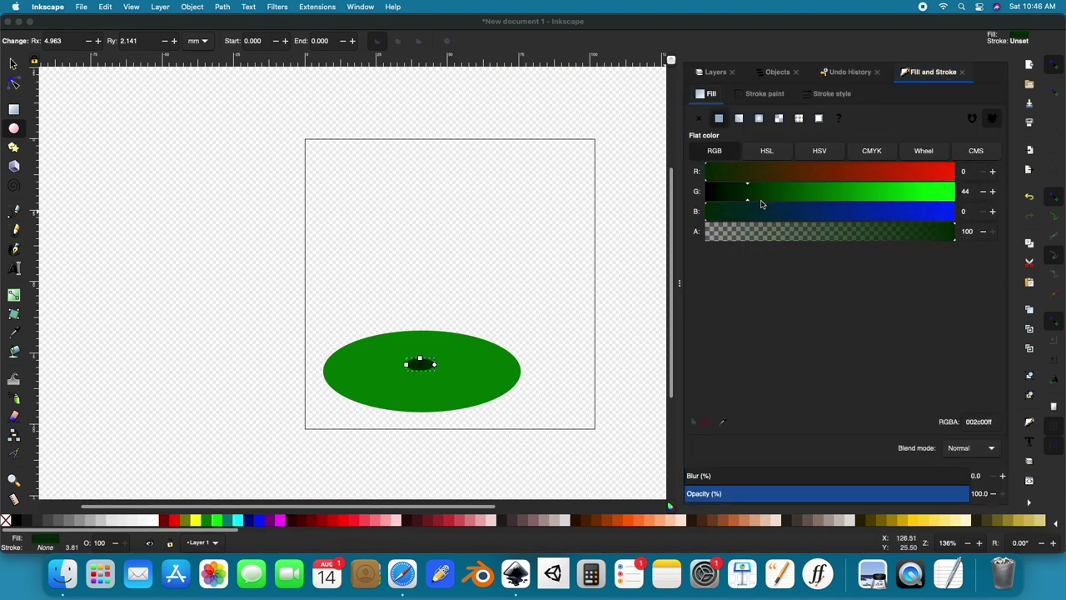
Scale the small dark ellipse down to about 7.3 by 2.5 mm and centre it on the green ellipse.
left_click(16, 65)
left_click(962, 71)
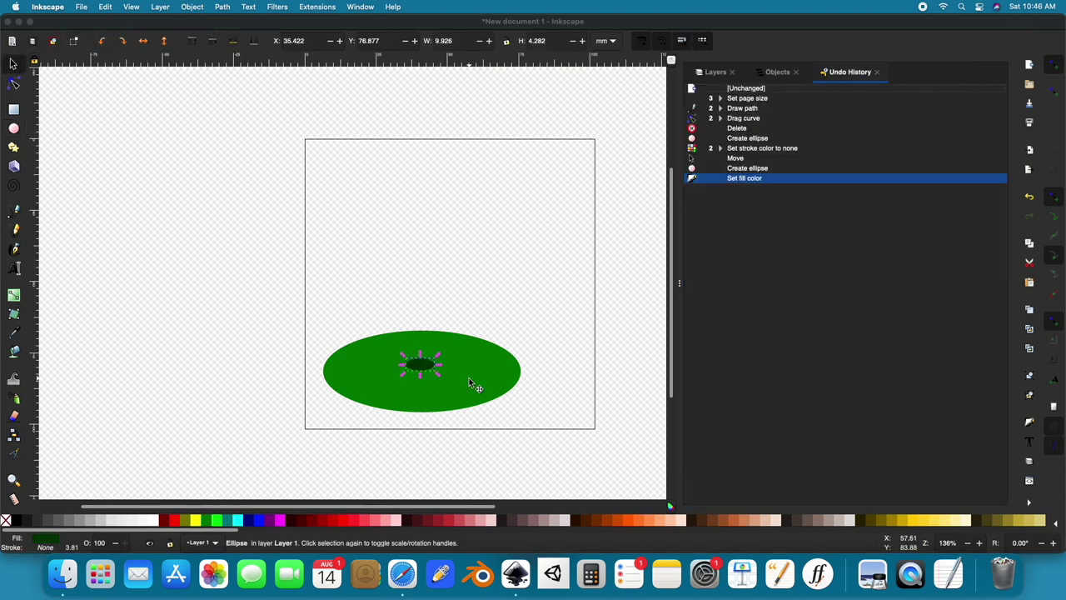
mouse_move(427, 364)
left_mouse_down()
mouse_move(436, 357)
mouse_move(423, 371)
left_mouse_up()
left_click(423, 305)
Duplicate the small dark ellipse by copy and paste, and place the copy above the green ellipse's right end, near the page edge.
left_click(417, 365)
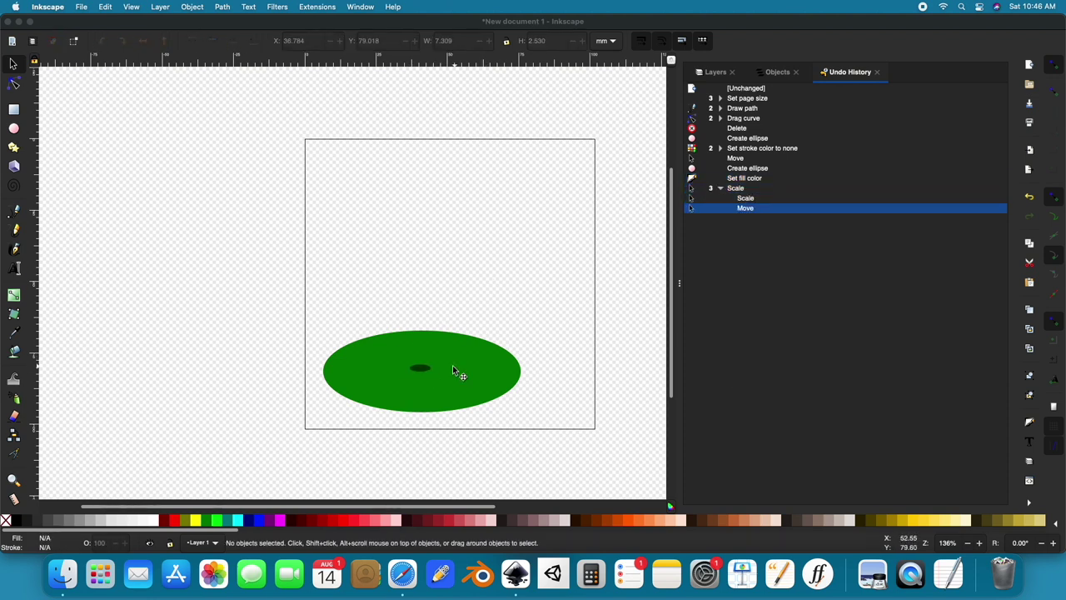
key("super+c")
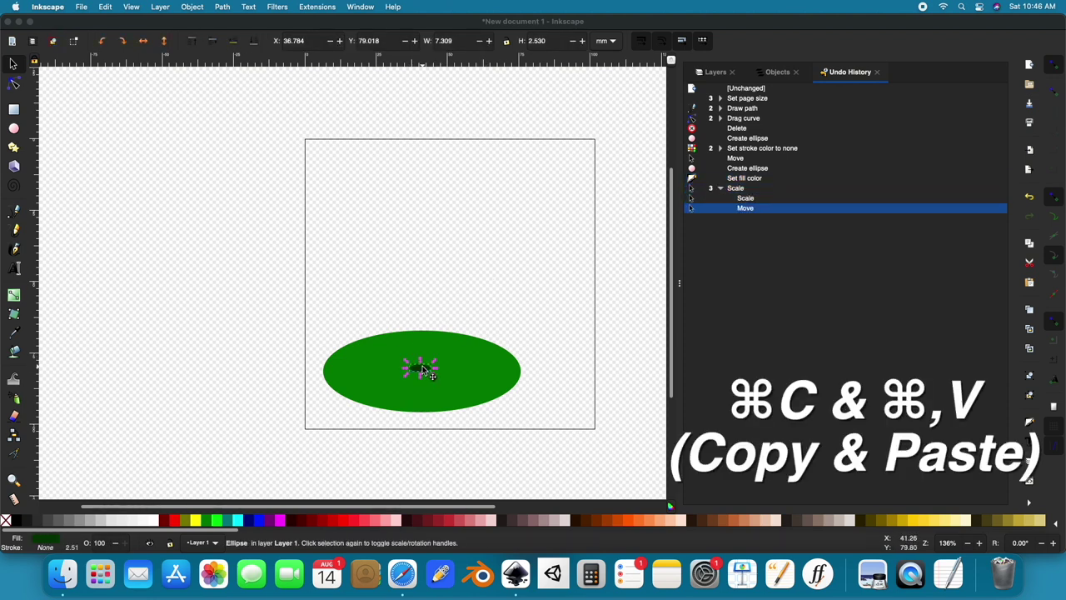
key("super+v")
left_click_drag(423, 368, 567, 325)
Shift the centre ellipse and the green ellipse slightly left, and cut a hole through the green shape with Exclusion.
left_click(415, 369)
left_click_drag(425, 375, 418, 374)
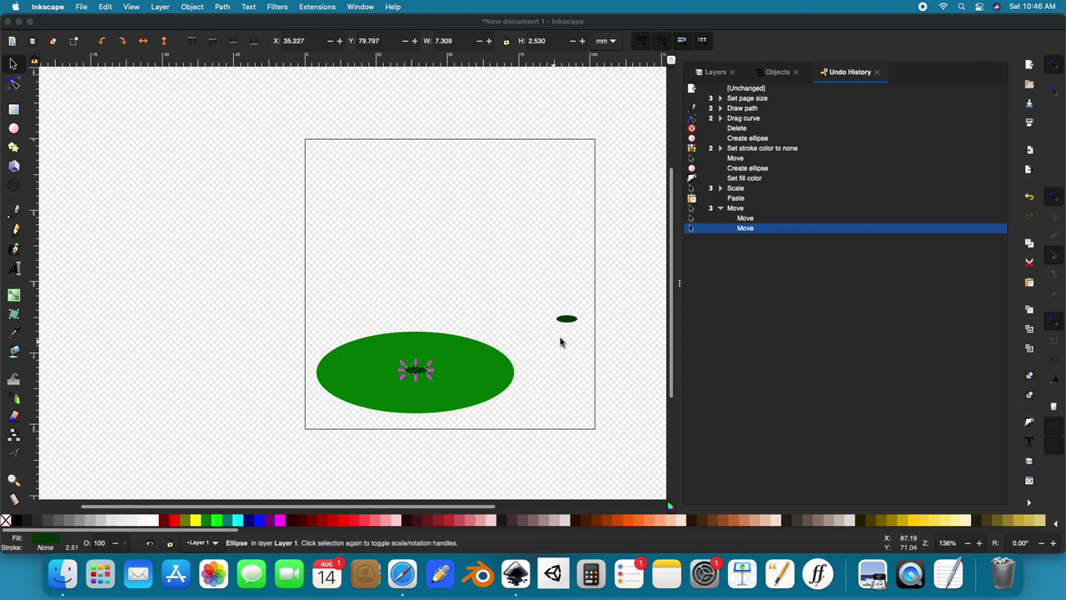
left_click(476, 374, "shift")
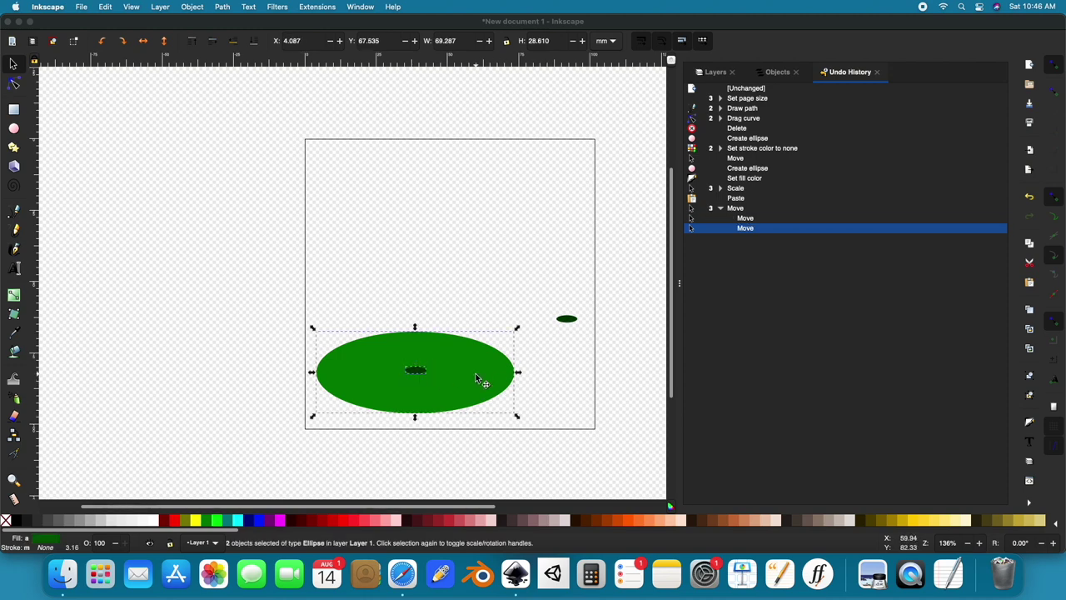
left_click(222, 6)
left_click(245, 103)
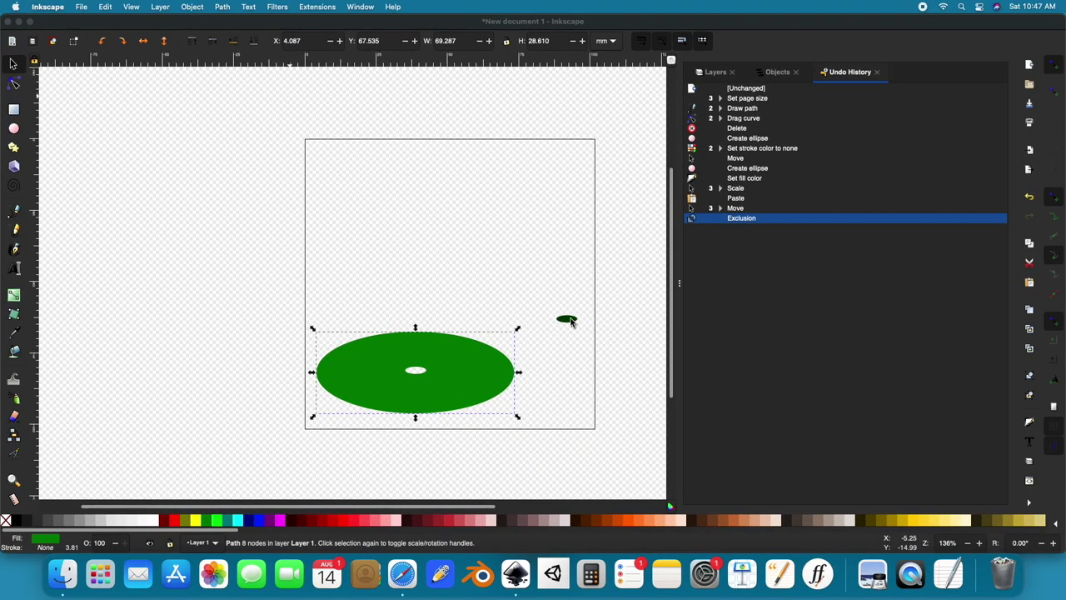
Move the spare dark ellipse over the hole and scale it to about 7.4 by 2.7 mm so it covers the opening.
key("Escape")
left_click_drag(570, 325, 367, 379)
scroll(411, 373, "up", 2, "ctrl")
scroll(410, 373, "up", 2, "ctrl")
scroll(514, 312, "down", 3, "ctrl")
left_click(531, 382)
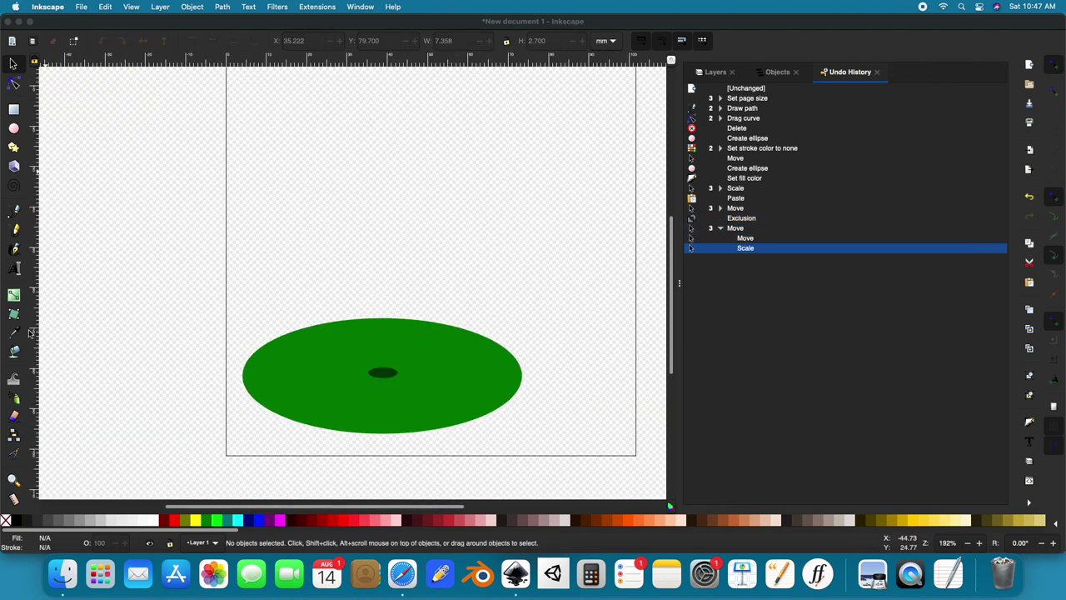
Draw a straight line from the dark hole toward the page's upper left, about 22 mm wide and 51 mm high, as the flagpole.
left_click(13, 212)
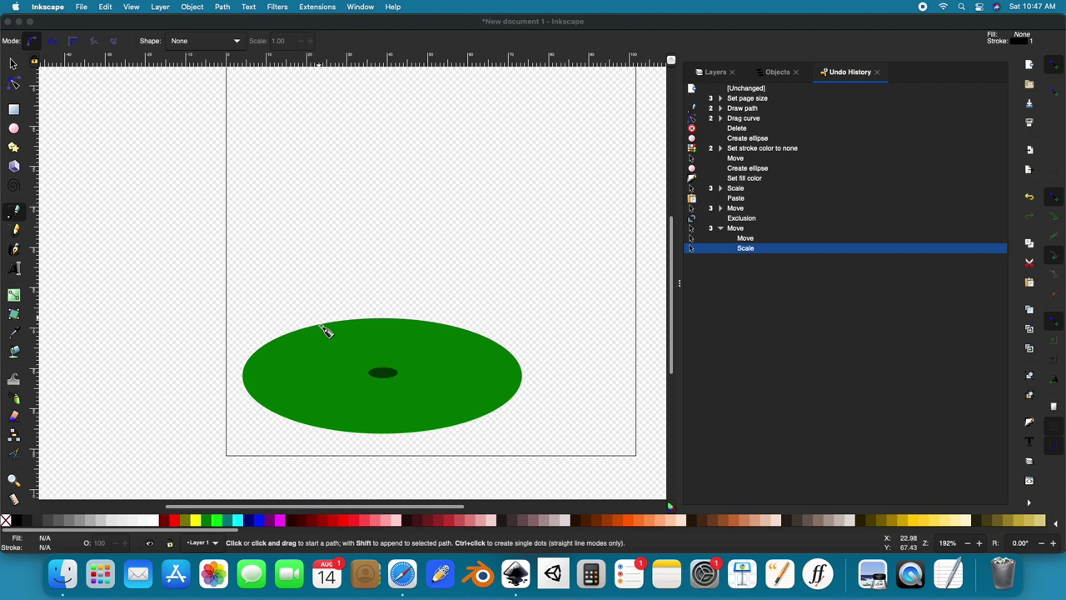
left_click(382, 373)
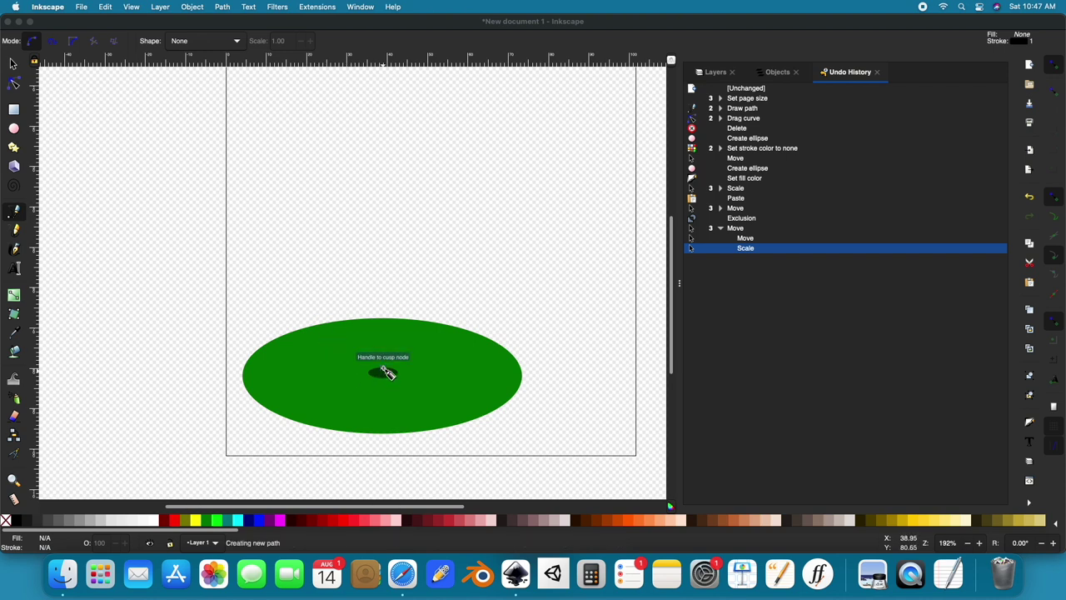
left_click(302, 168)
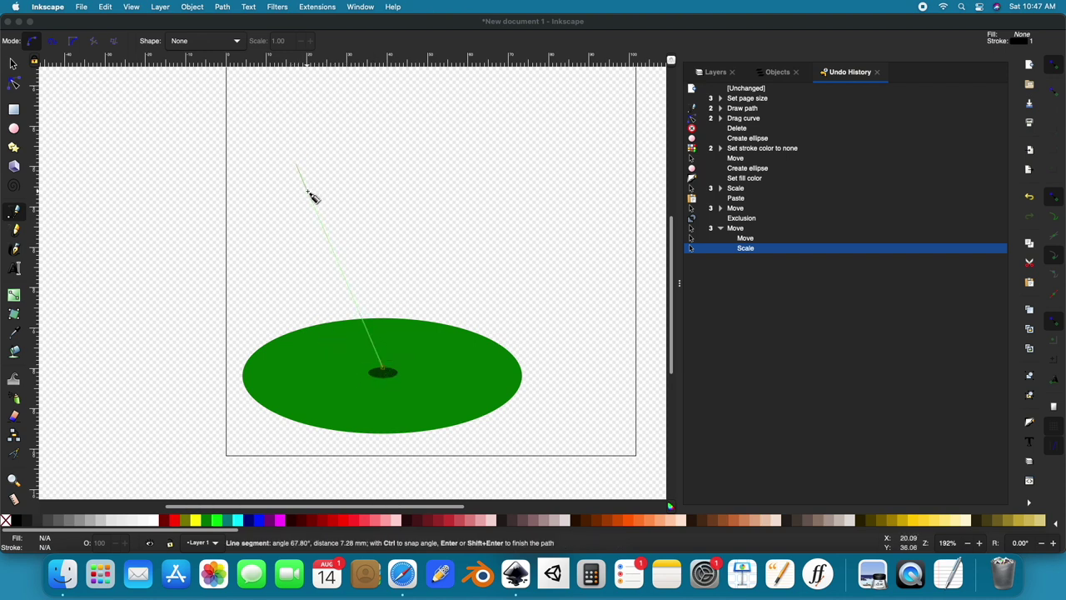
key("Return")
key("s")
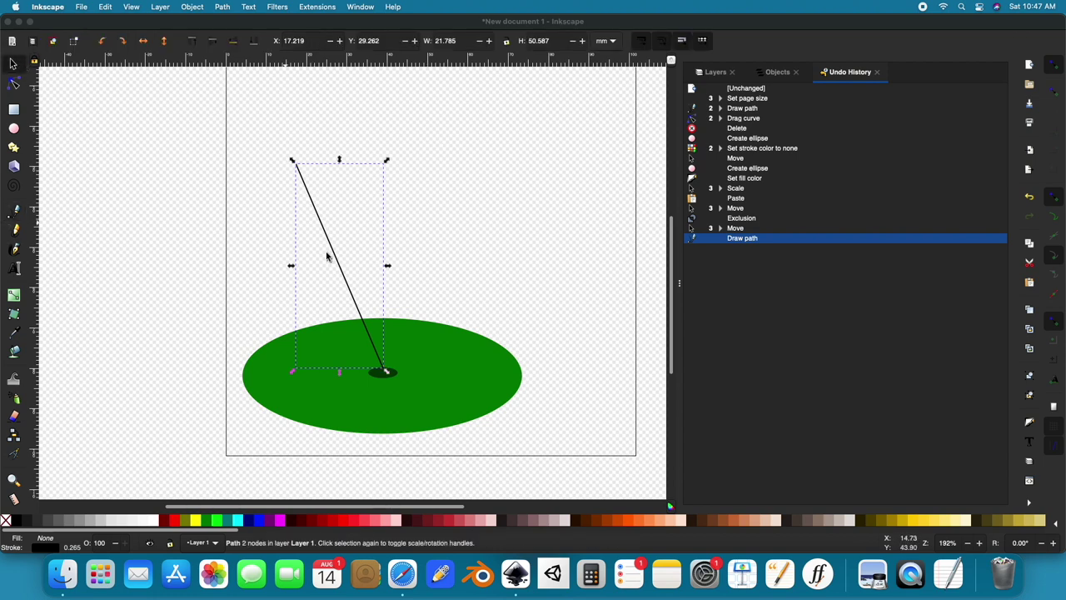
Close the layers panel and set the flagpole line's stroke width to 2.1 mm.
left_click(733, 73)
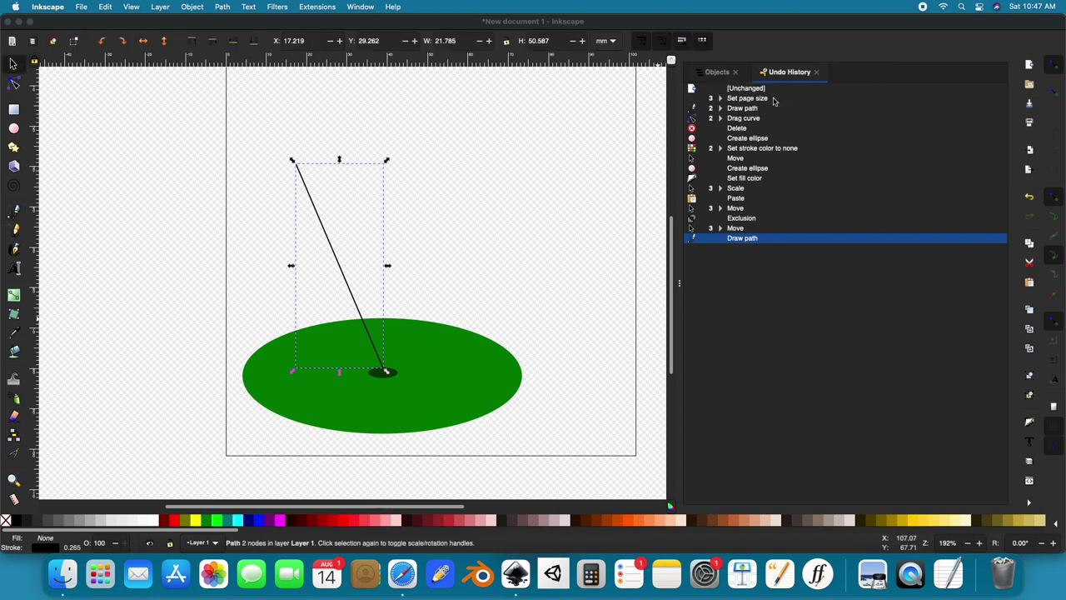
left_click(35, 540)
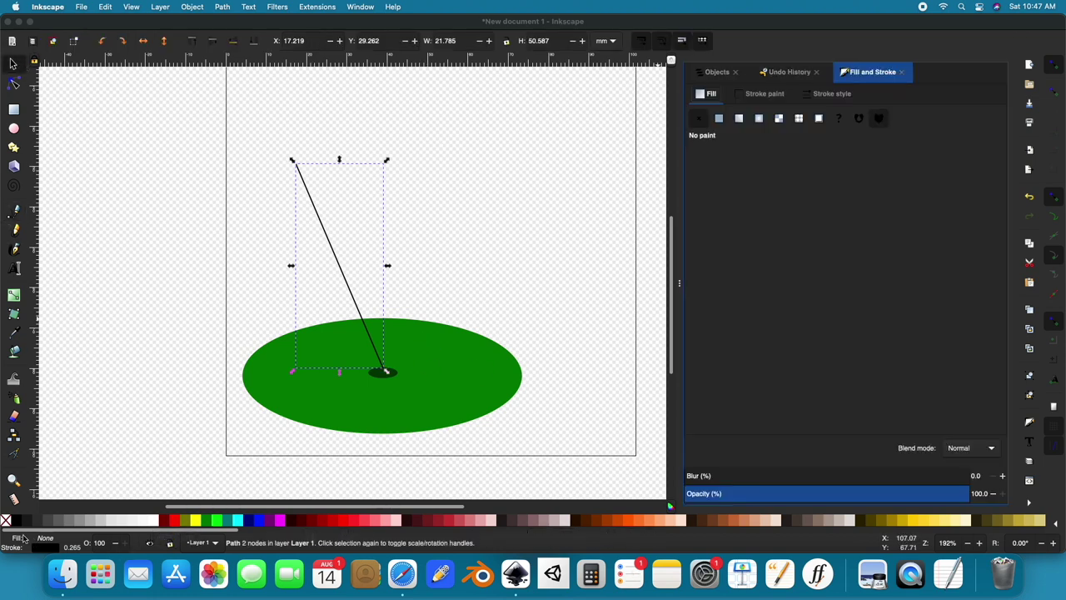
left_click(833, 94)
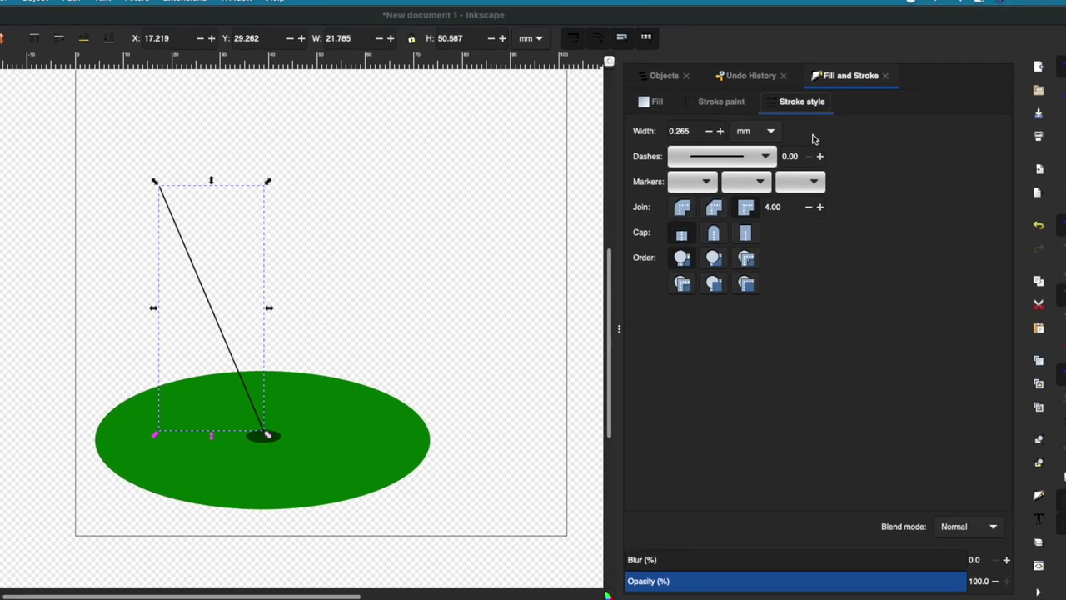
double_click(726, 117)
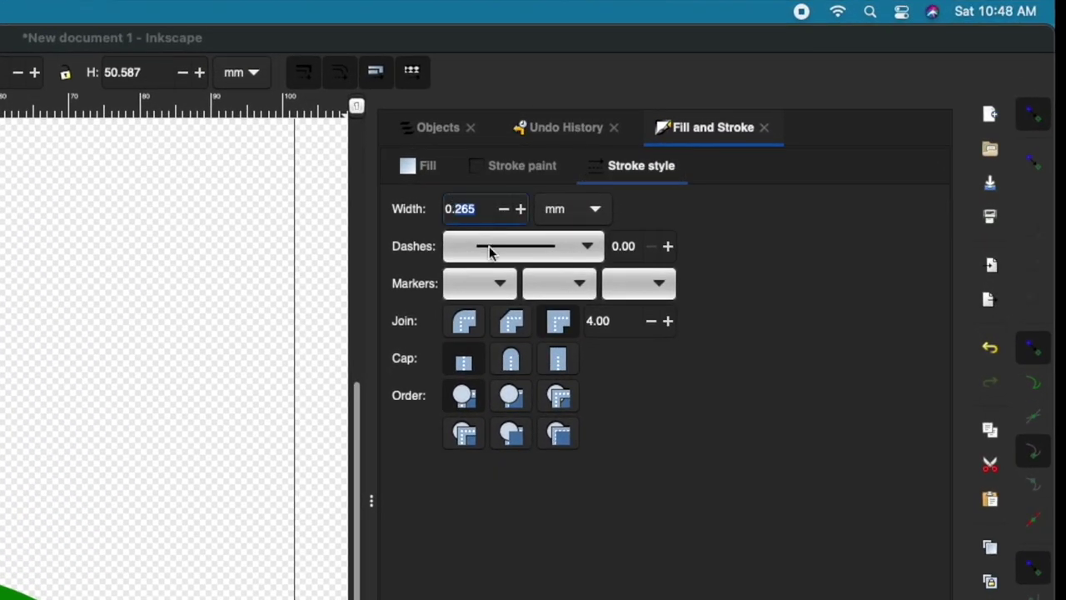
type("0.3")
key("Return")
scroll(762, 124, "up", 18)
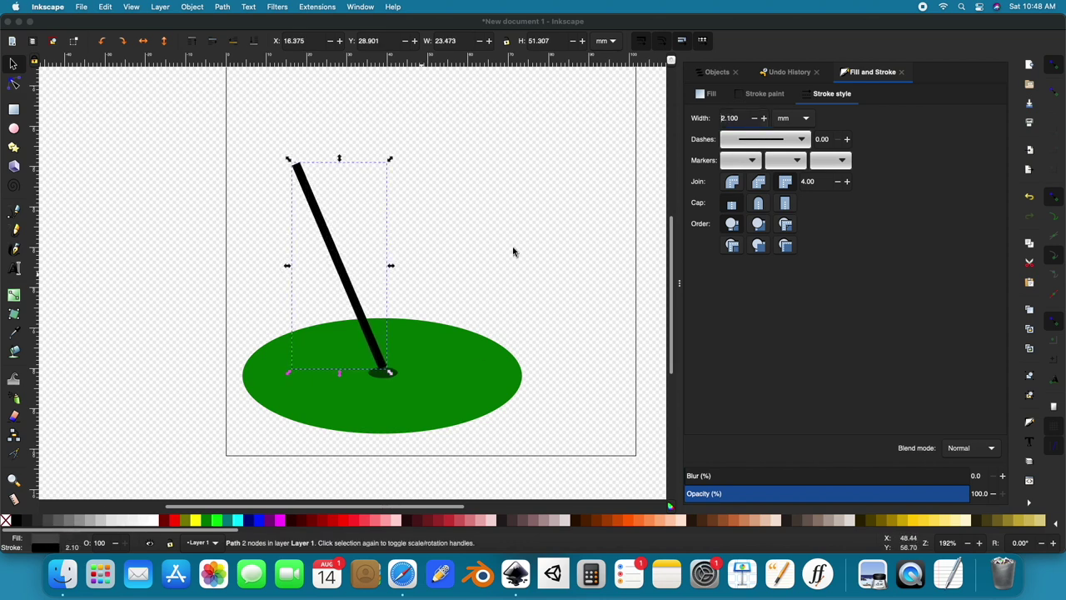
left_click(404, 284)
Change the flagpole's stroke colour to dark grey.
left_click(348, 281)
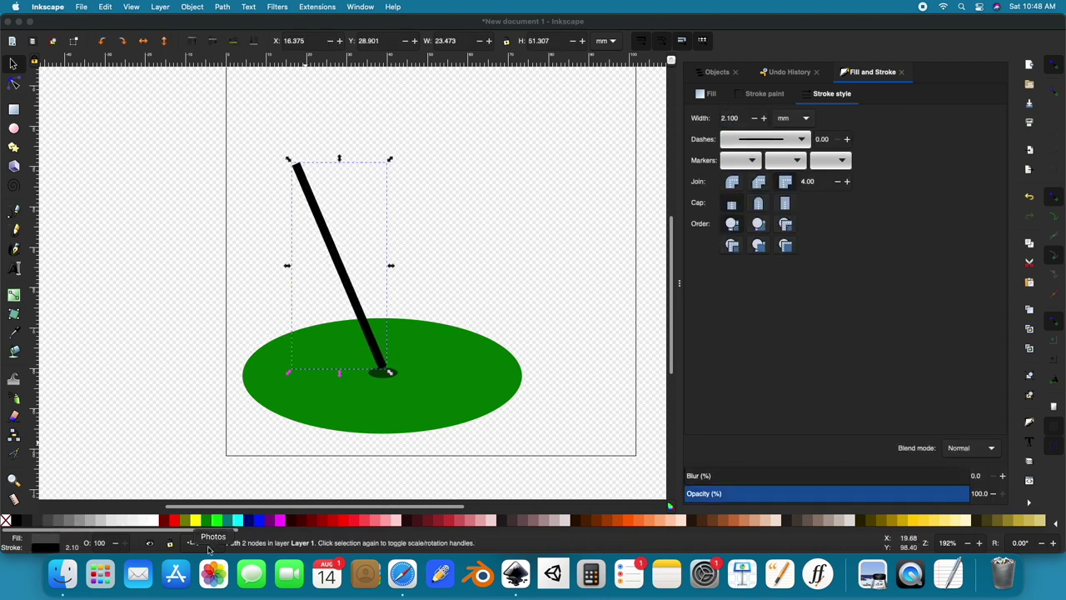
left_click(50, 522, "shift")
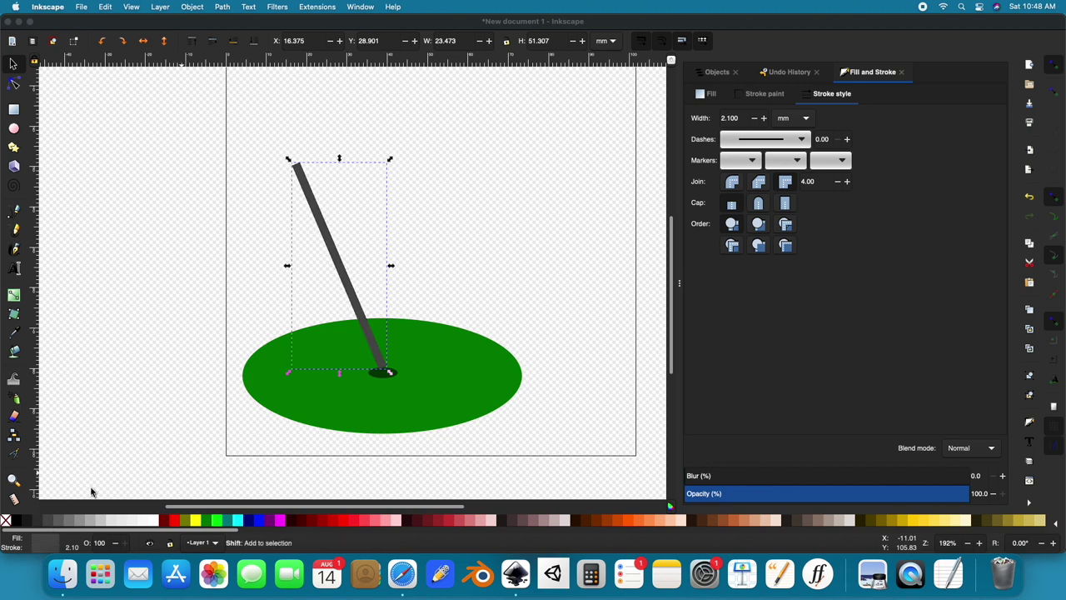
left_click(557, 265)
Move the flagpole down so its base sits inside the dark hole, and turn off snapping.
left_click(383, 359)
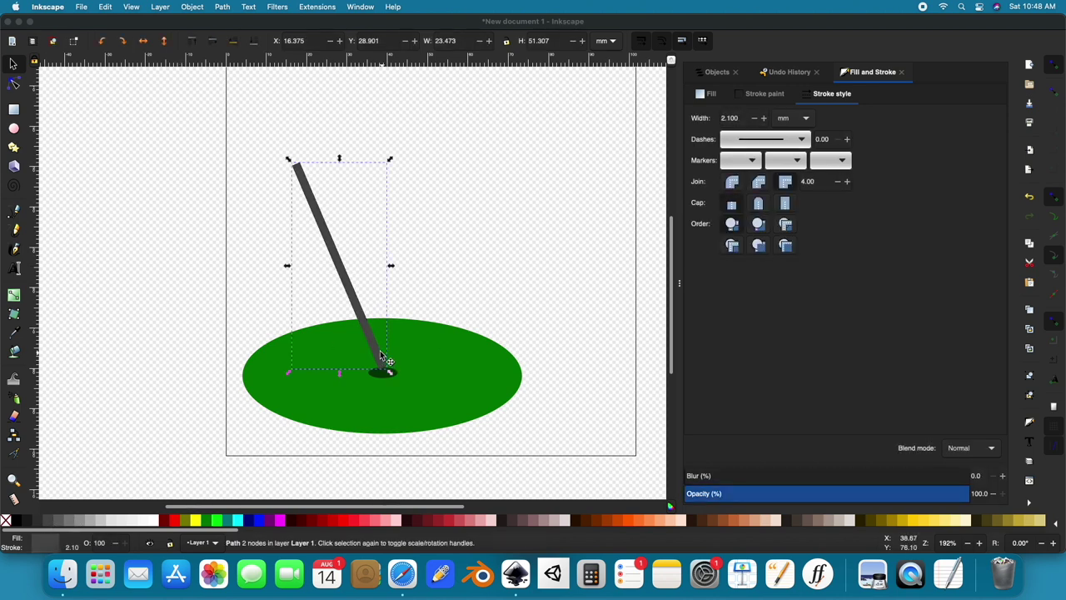
left_click_drag(382, 361, 381, 373)
left_click(1055, 66)
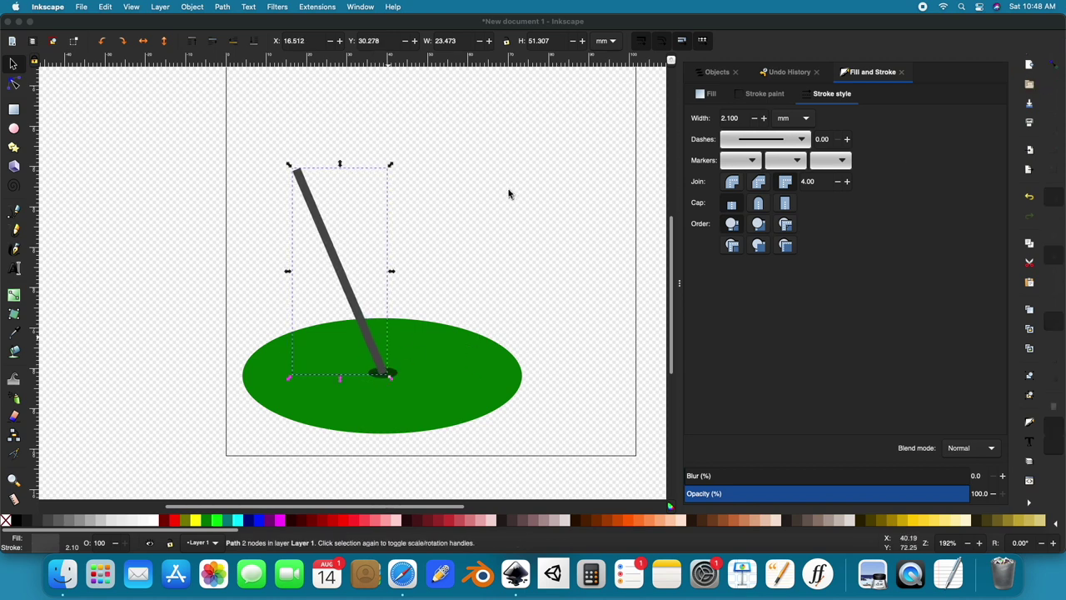
left_click(508, 193)
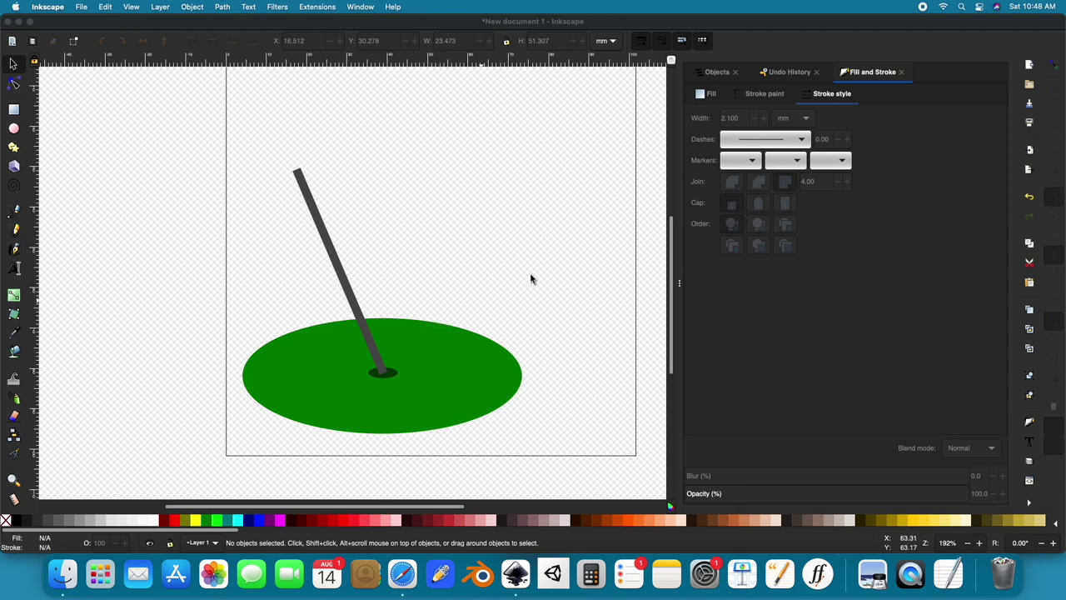
Draw a closed triangular flag outline from the top of the pole, pointing right, with its lower corner on the pole.
scroll(541, 274, "up", 2)
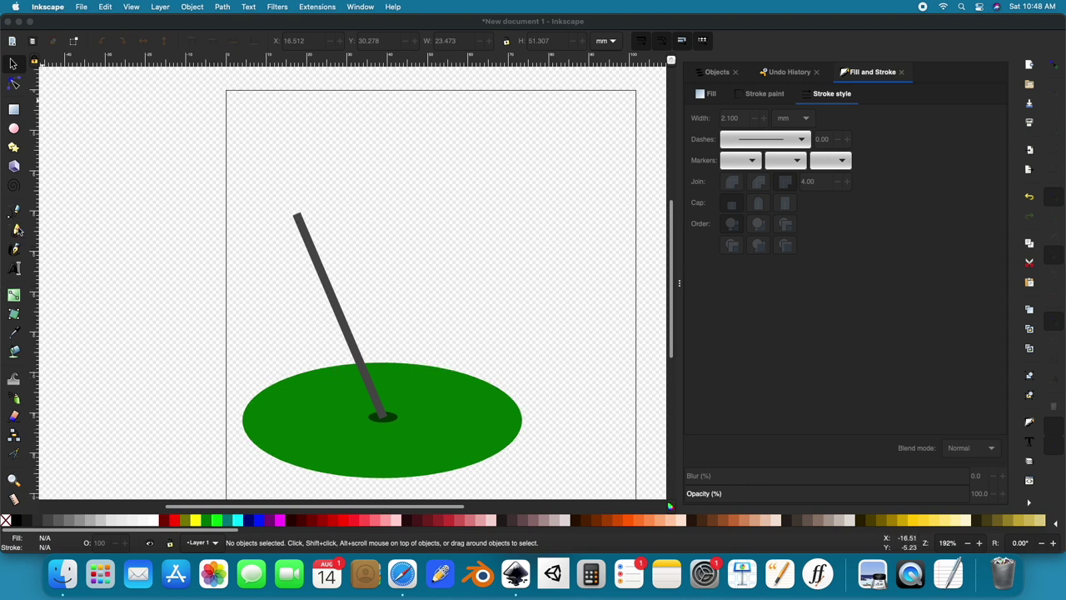
left_click(15, 209)
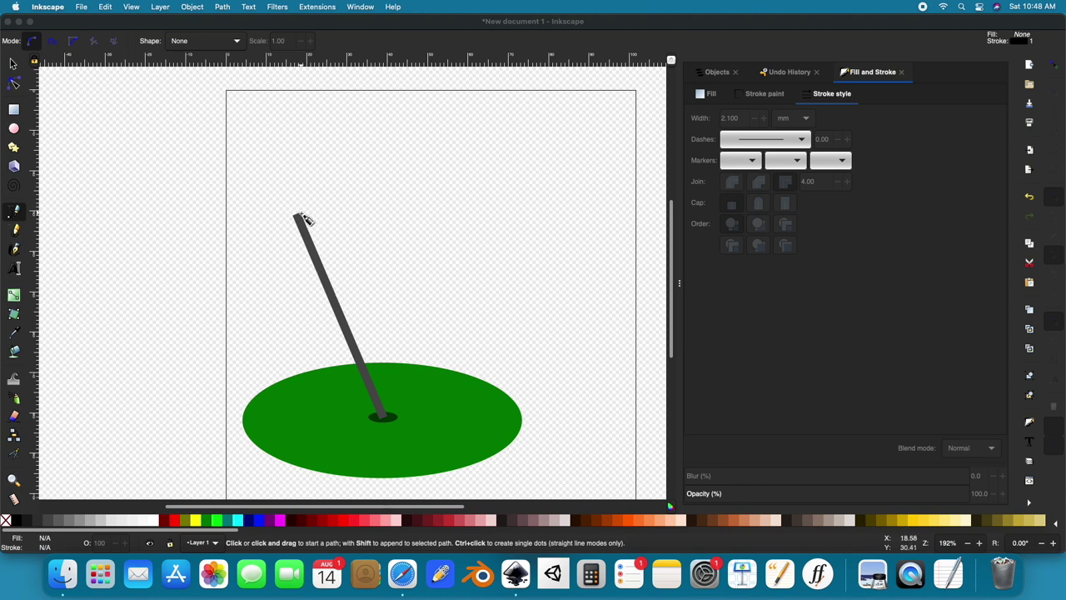
left_click(298, 215)
left_click(400, 214)
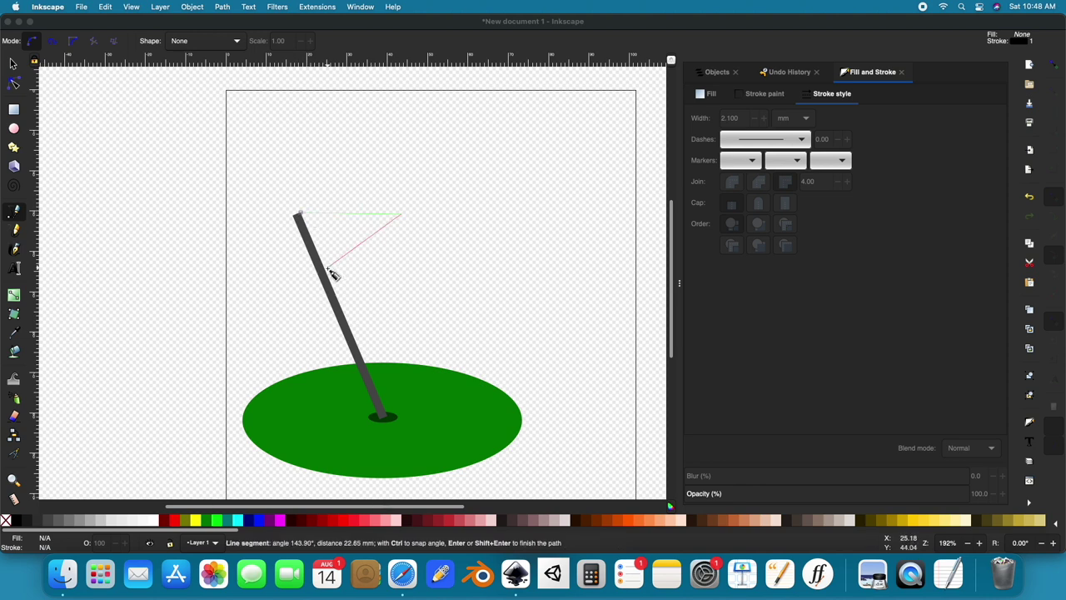
left_click(327, 265)
left_click(300, 216)
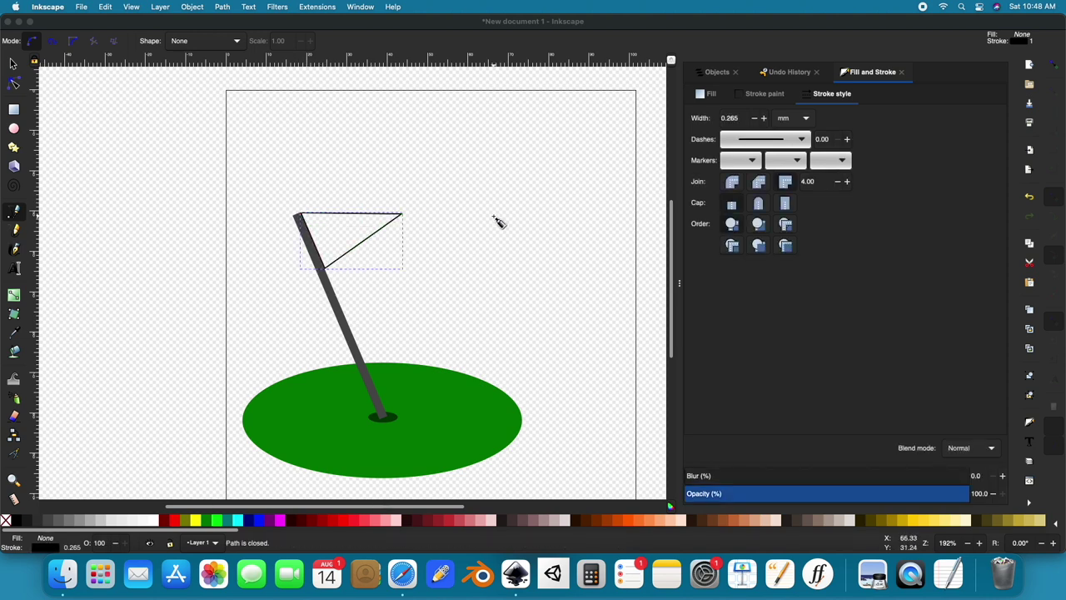
Fill the triangular flag with dark red and remove its black outline.
scroll(498, 222, "left", 5)
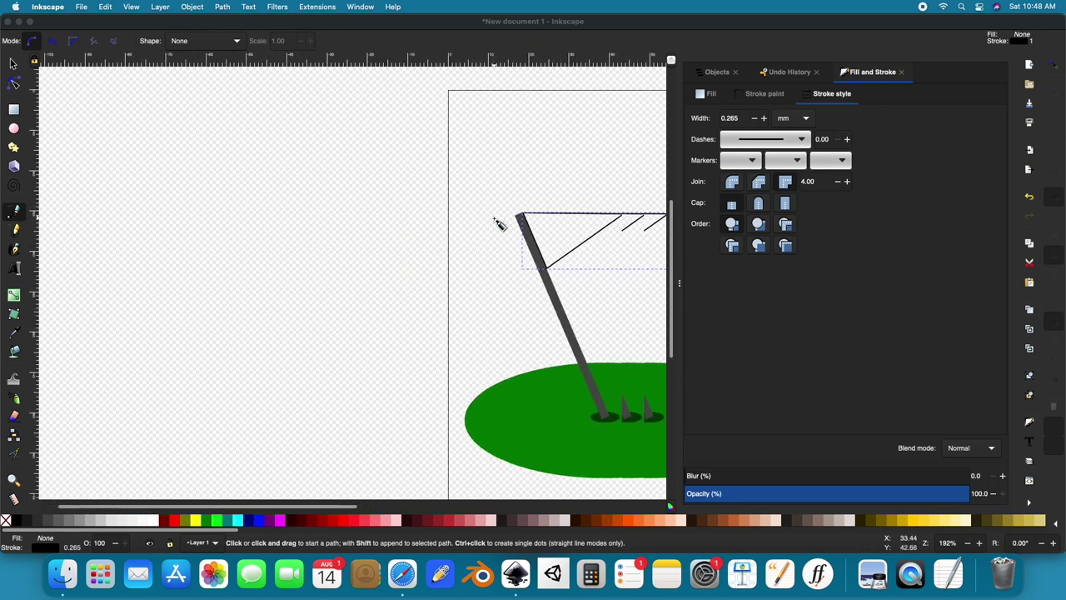
scroll(495, 221, "right", 5)
scroll(495, 221, "up", 4)
scroll(495, 221, "left", 10)
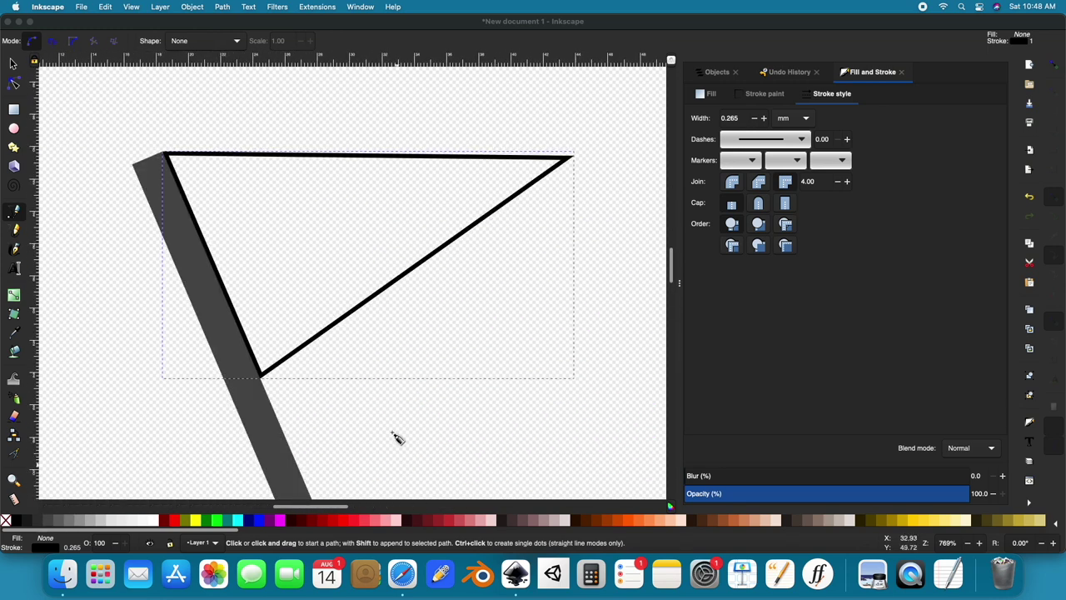
left_click(12, 64)
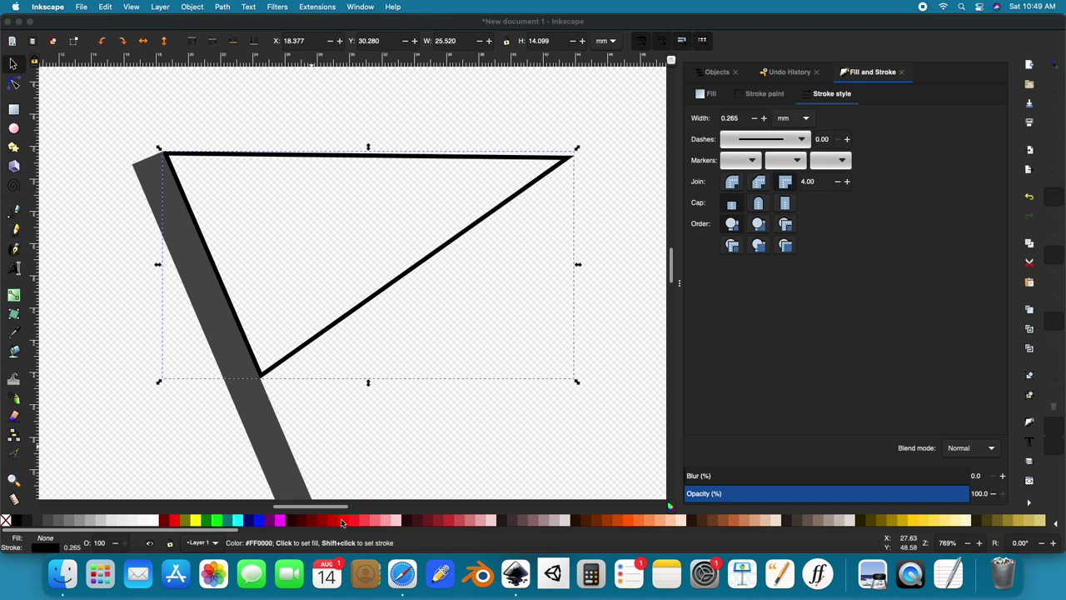
left_click(340, 521)
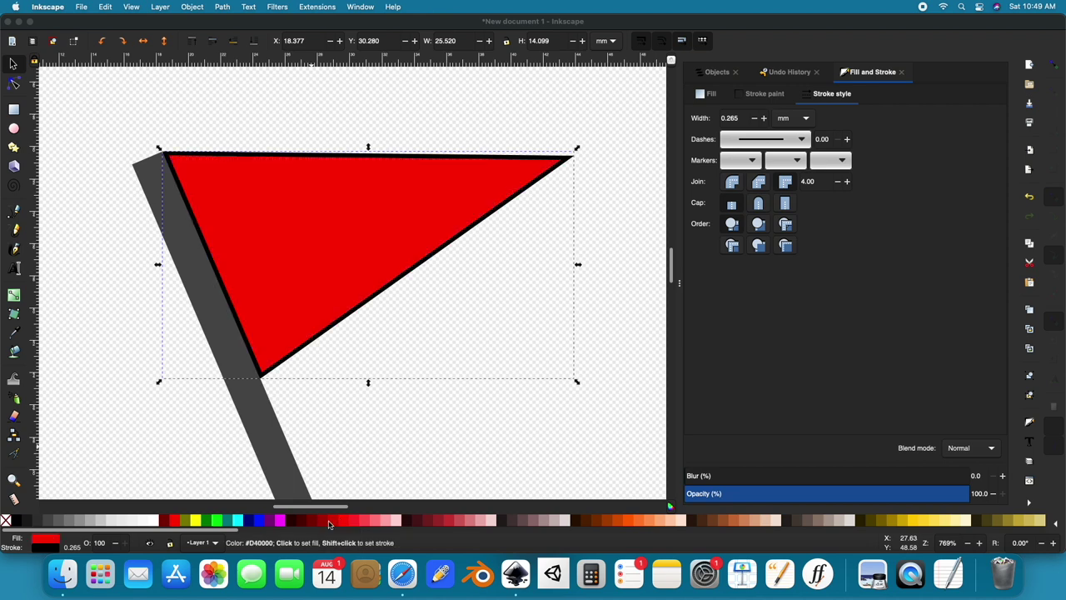
left_click(312, 521)
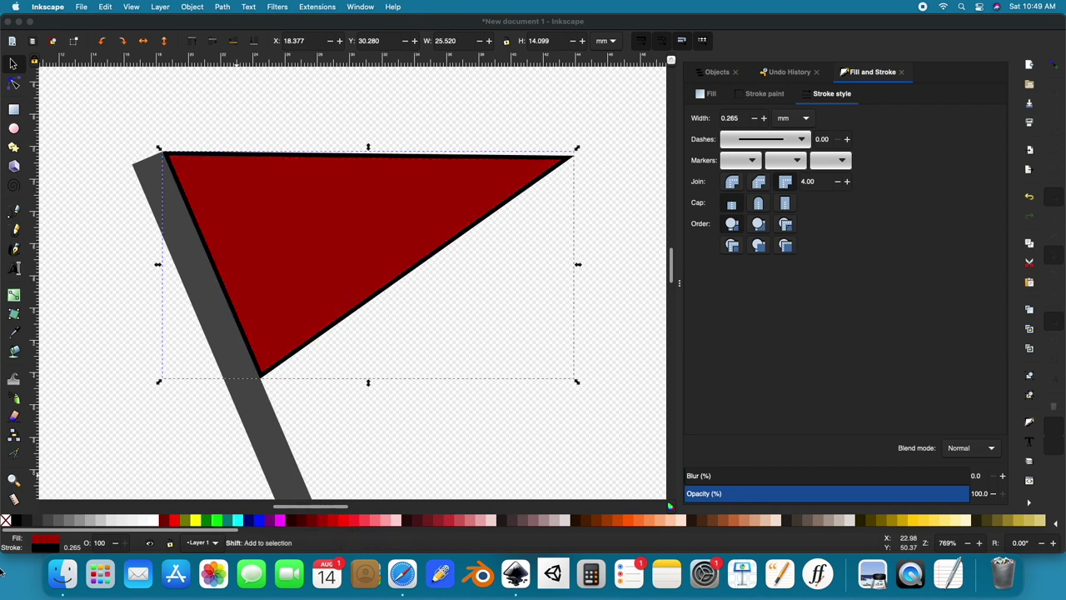
left_click(6, 520, "shift")
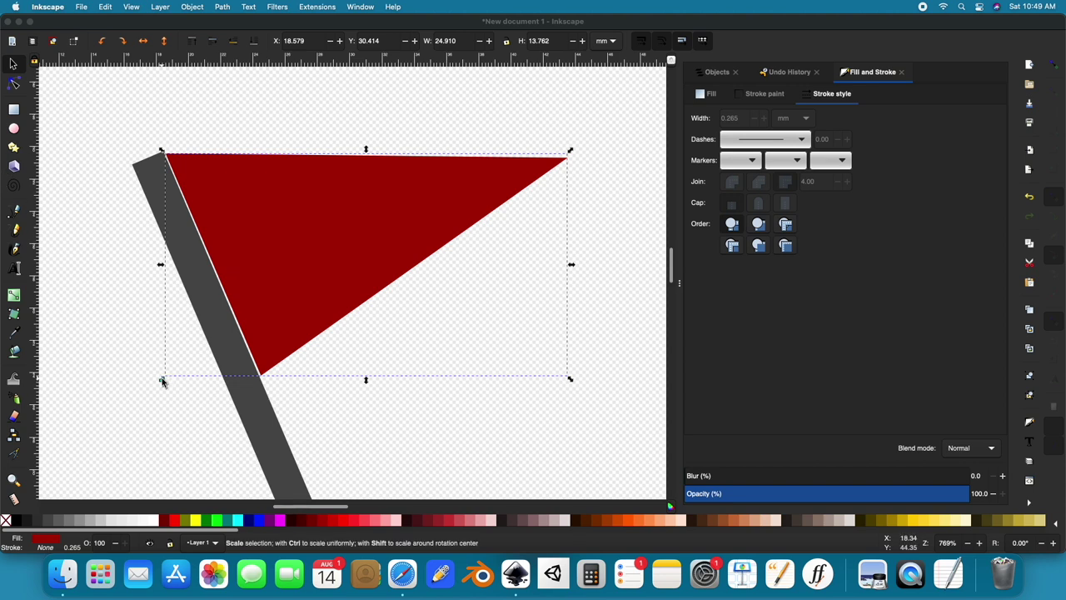
Stretch the flag slightly so it meets the pole, and bend its upper edge and lower slanted edge downward into curves.
left_click_drag(162, 378, 157, 380)
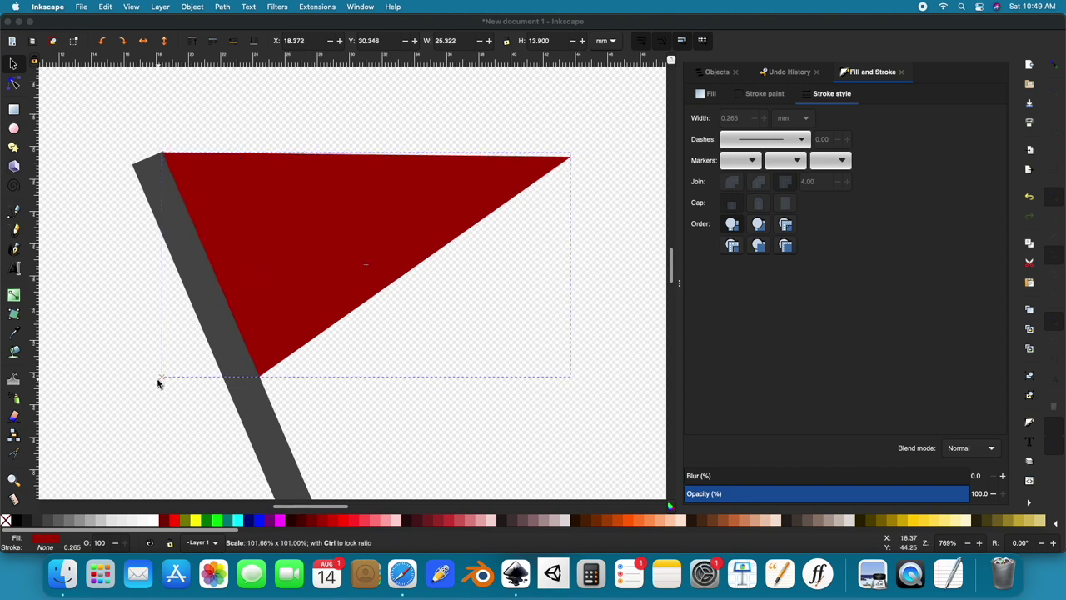
left_click(14, 86)
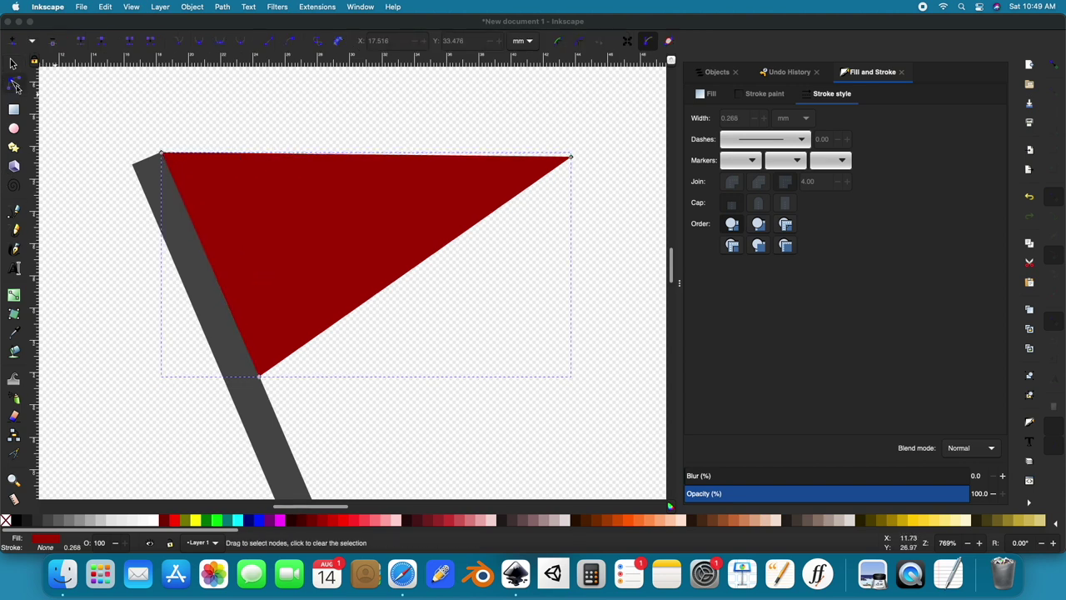
mouse_move(336, 159)
left_mouse_down()
mouse_move(326, 171)
mouse_move(283, 171)
mouse_move(333, 172)
left_mouse_up()
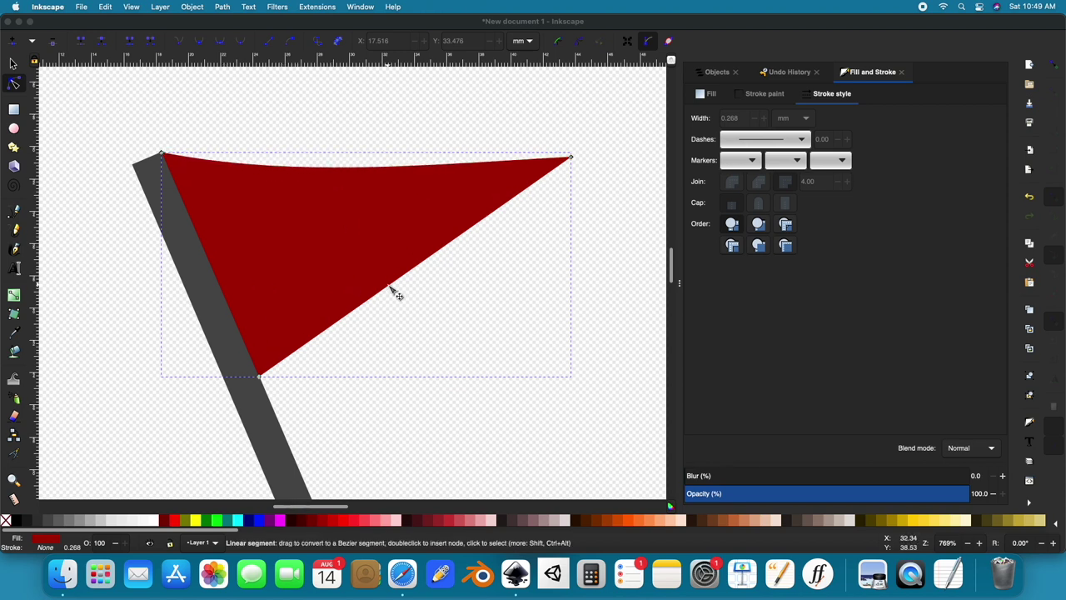
left_click_drag(391, 283, 425, 286)
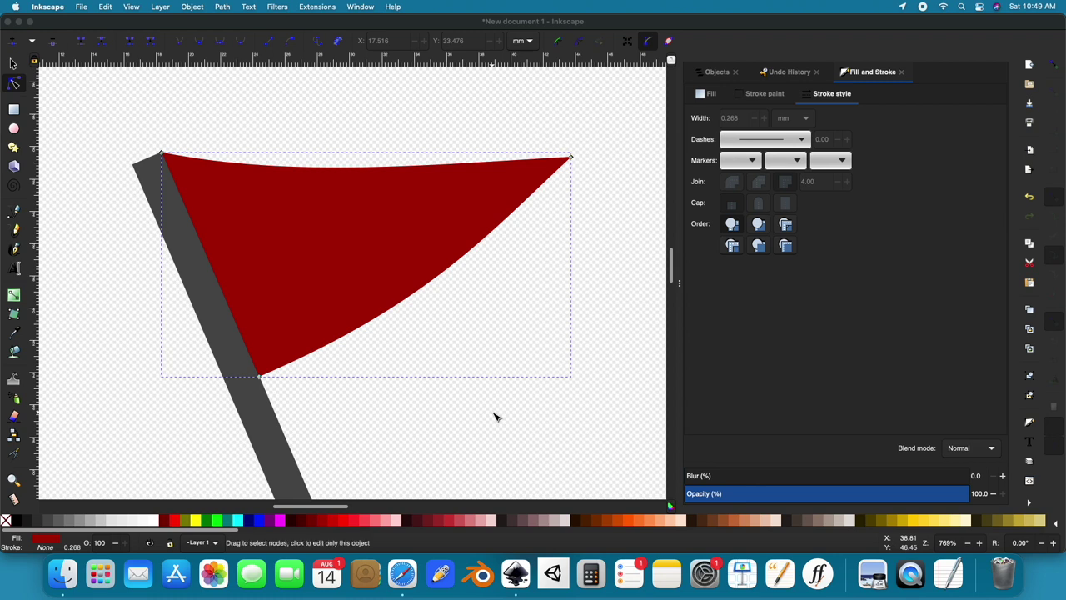
scroll(495, 417, "down", 4)
scroll(495, 417, "right", 3)
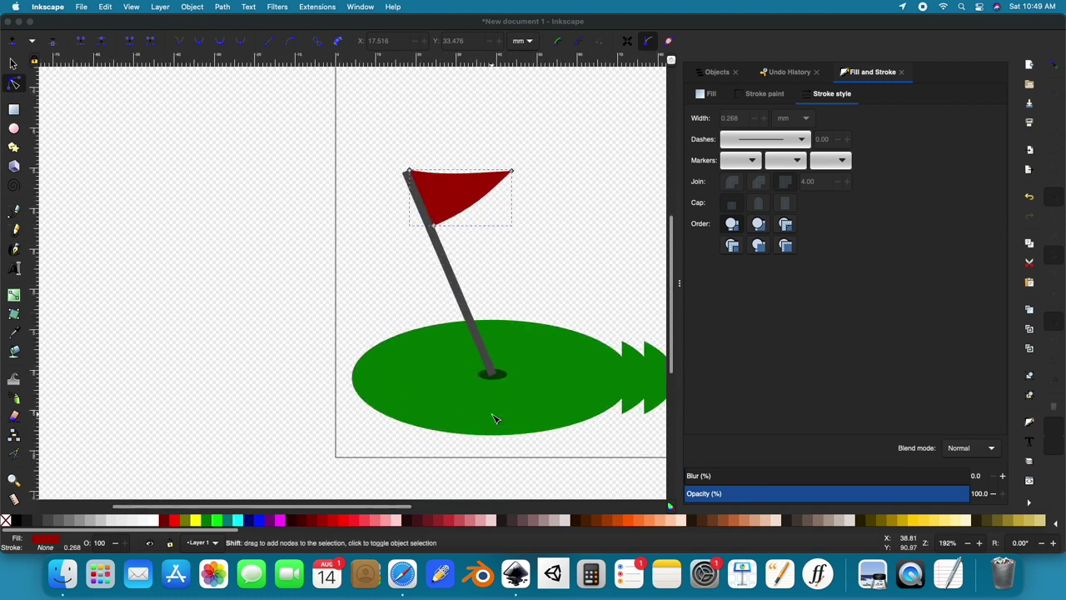
left_click(525, 306)
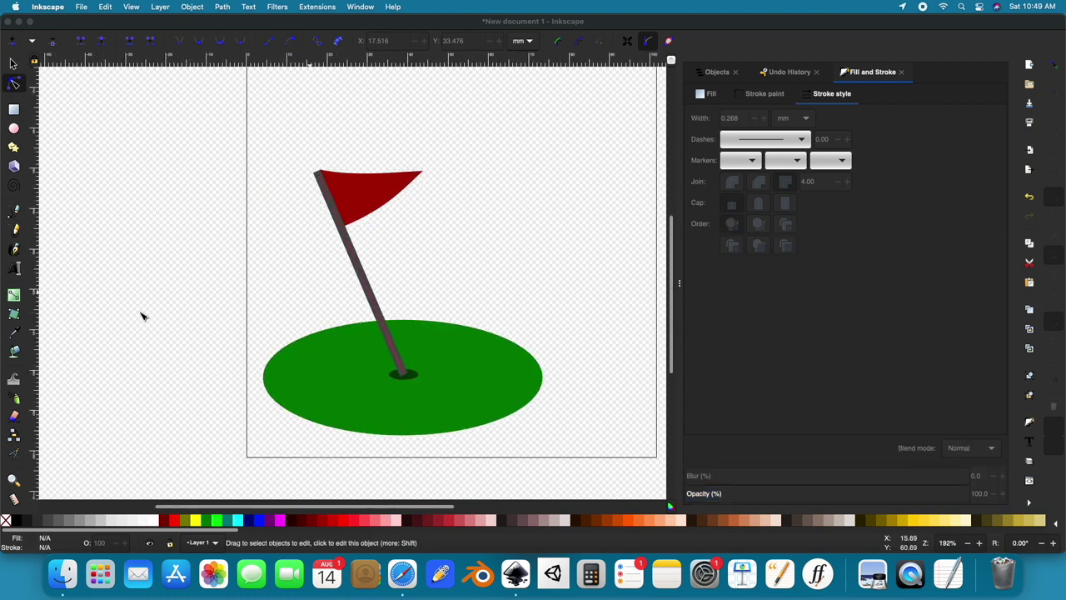
Draw a small white golf ball about 3 mm wide on the green, to the right of the hole.
left_click(14, 130)
left_click_drag(465, 380, 482, 395)
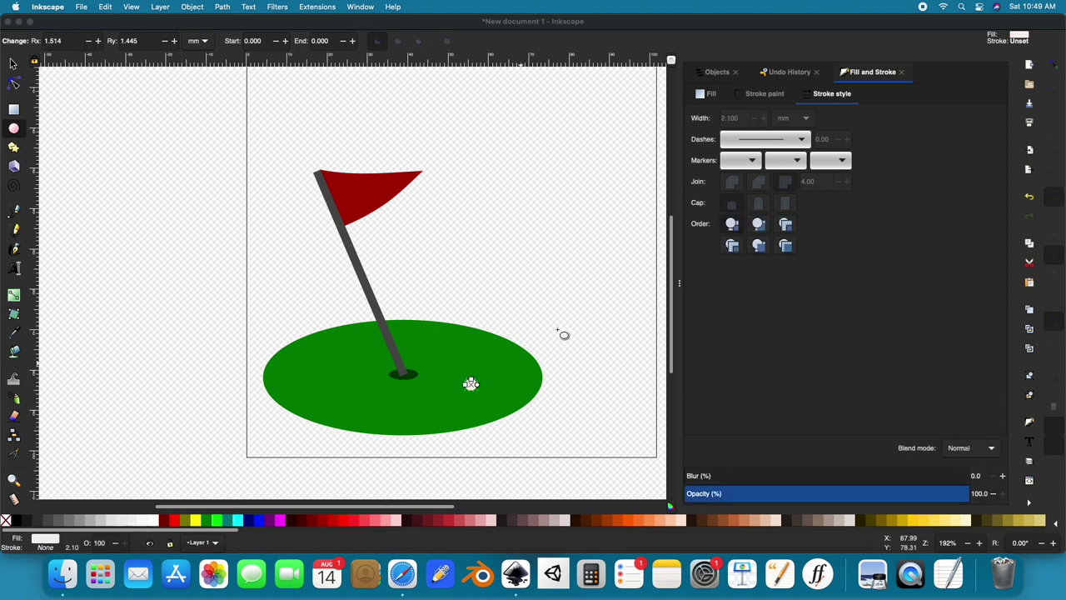
key("Escape")
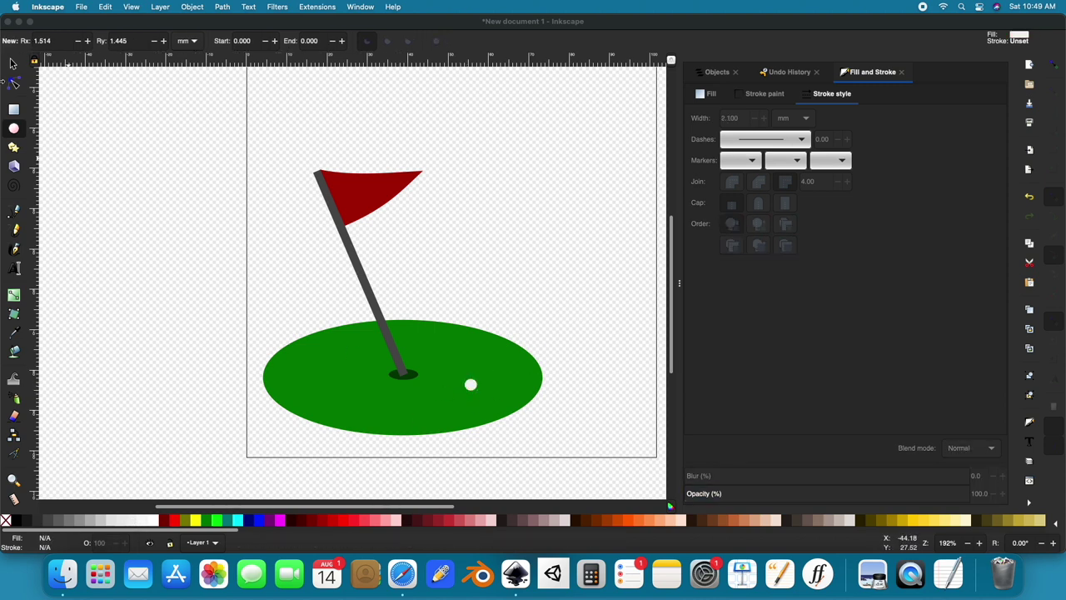
Shift the ball slightly toward the hole and place a duplicate of it outside the green on the right.
left_click(15, 67)
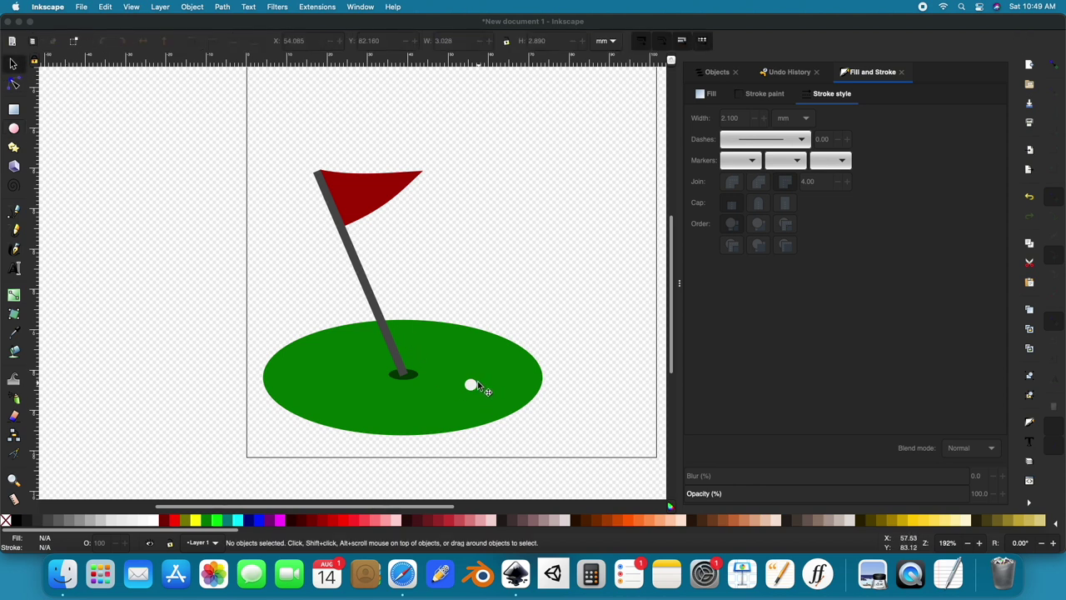
left_click_drag(478, 381, 468, 379)
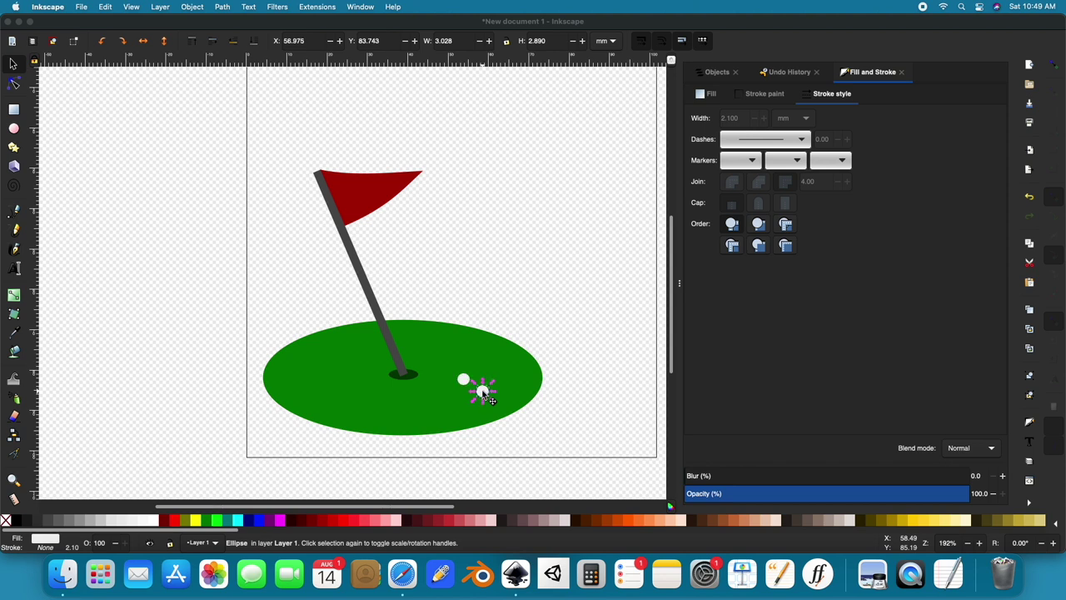
left_click_drag(490, 400, 597, 387)
Cut the shape of the ball on the green out of the green ellipse with the Exclusion path operation.
left_click(491, 410, "shift")
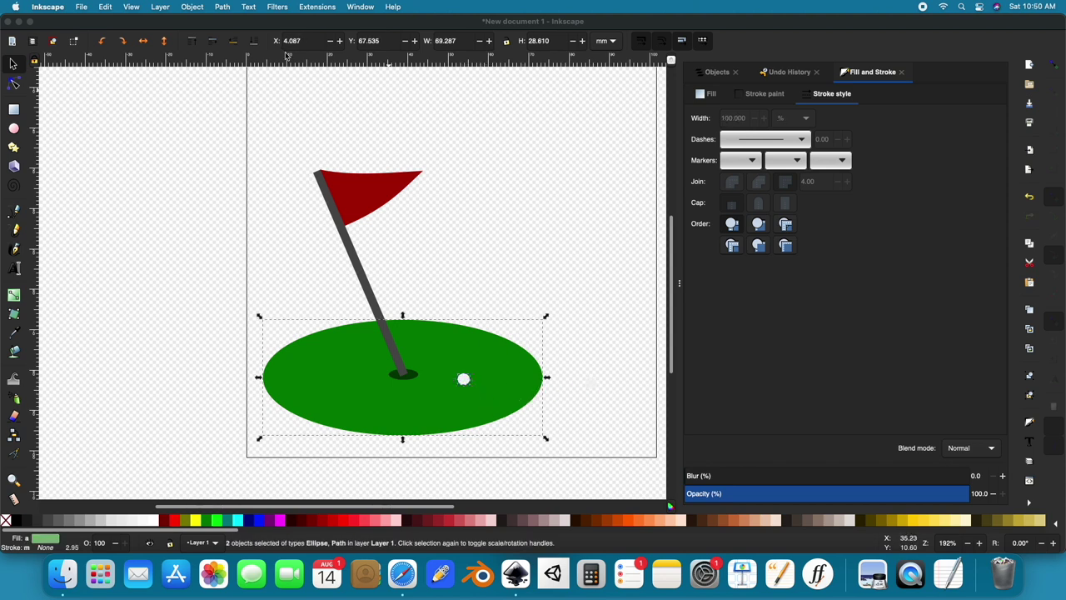
left_click(225, 8)
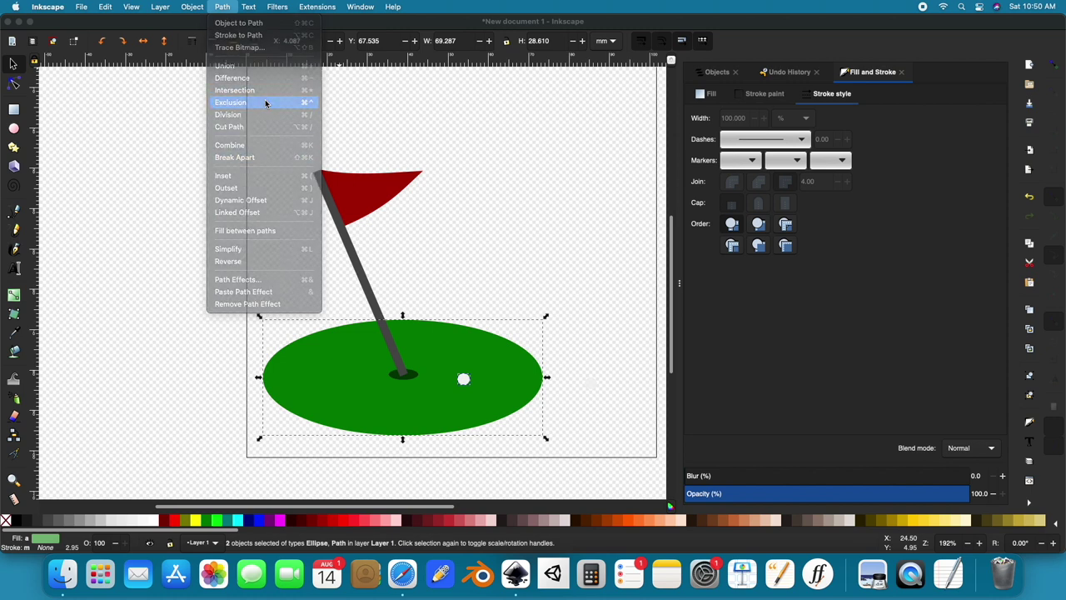
left_click(267, 103)
Move the duplicate ball back onto the green so it fills the round cut-out exactly.
left_click(619, 380)
key("ctrl+v")
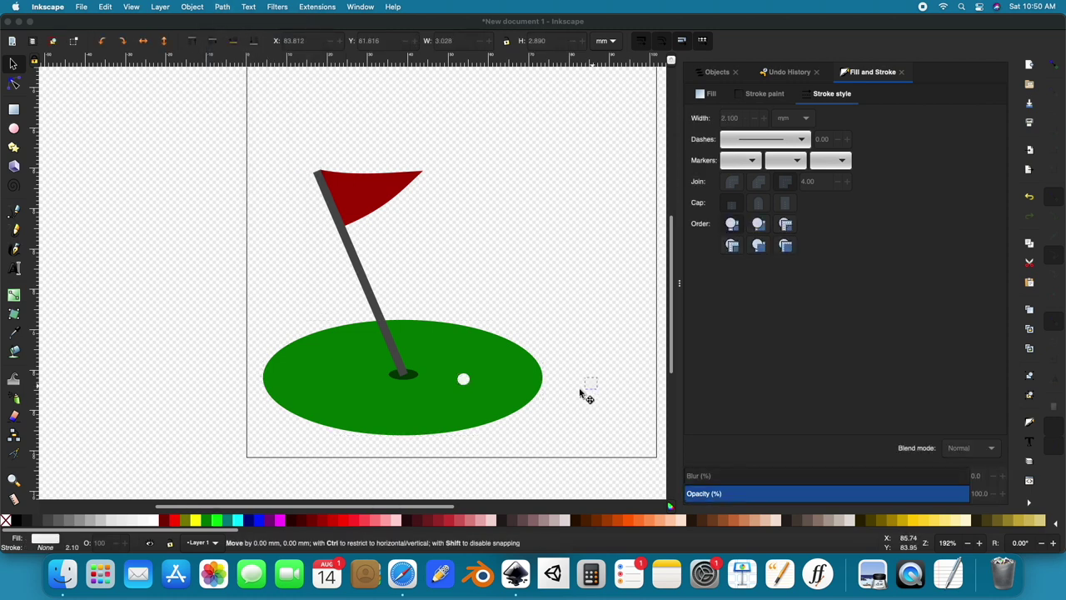
left_click_drag(583, 392, 440, 374)
scroll(466, 383, "up", 8)
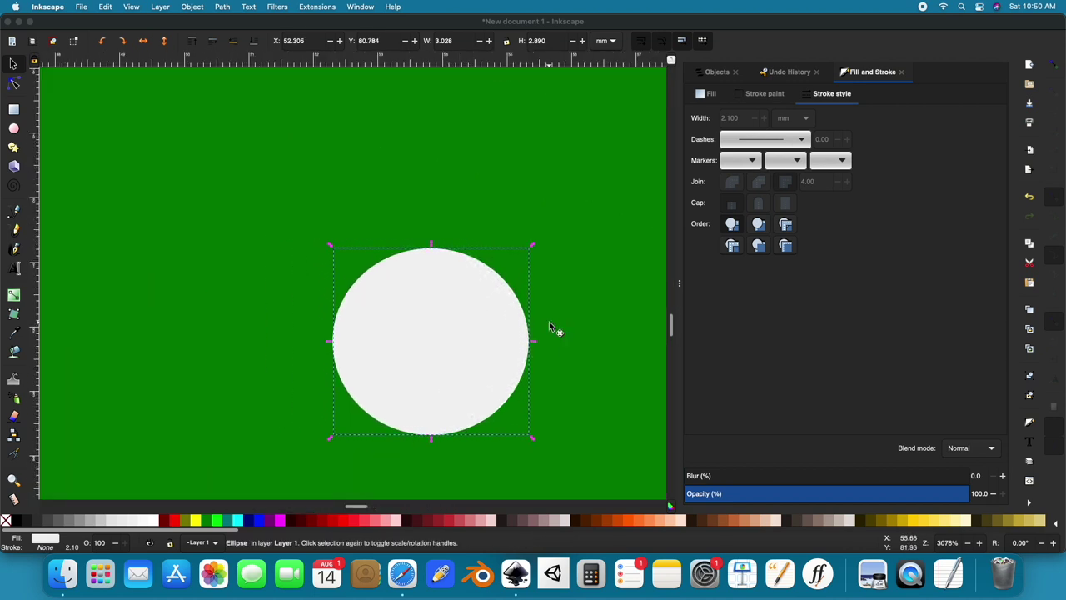
scroll(549, 329, "down", 4)
scroll(549, 330, "down", 6)
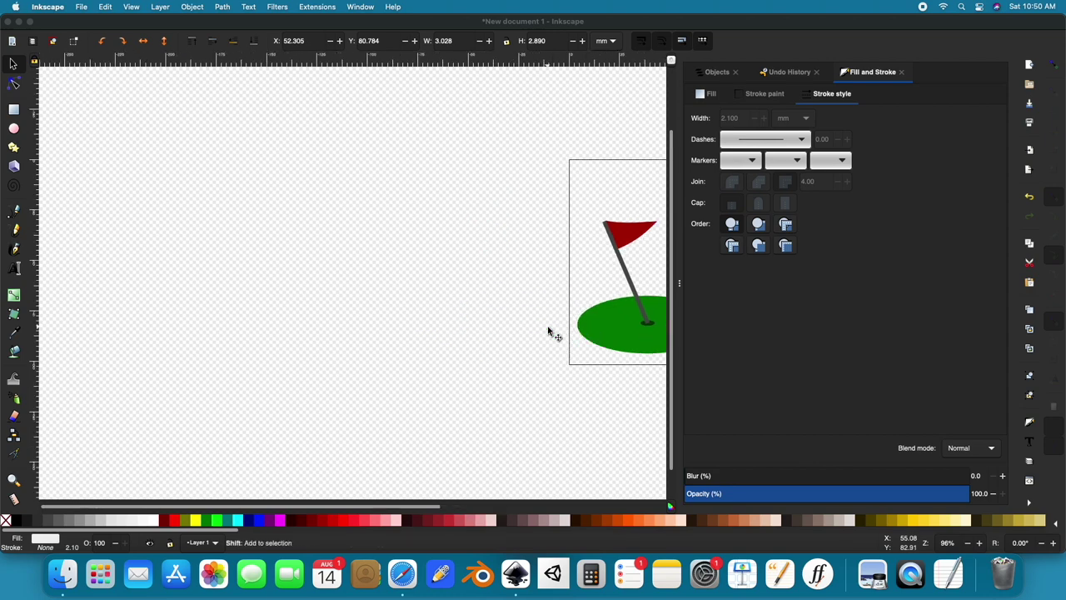
scroll(547, 333, "right", 5)
left_click(546, 335)
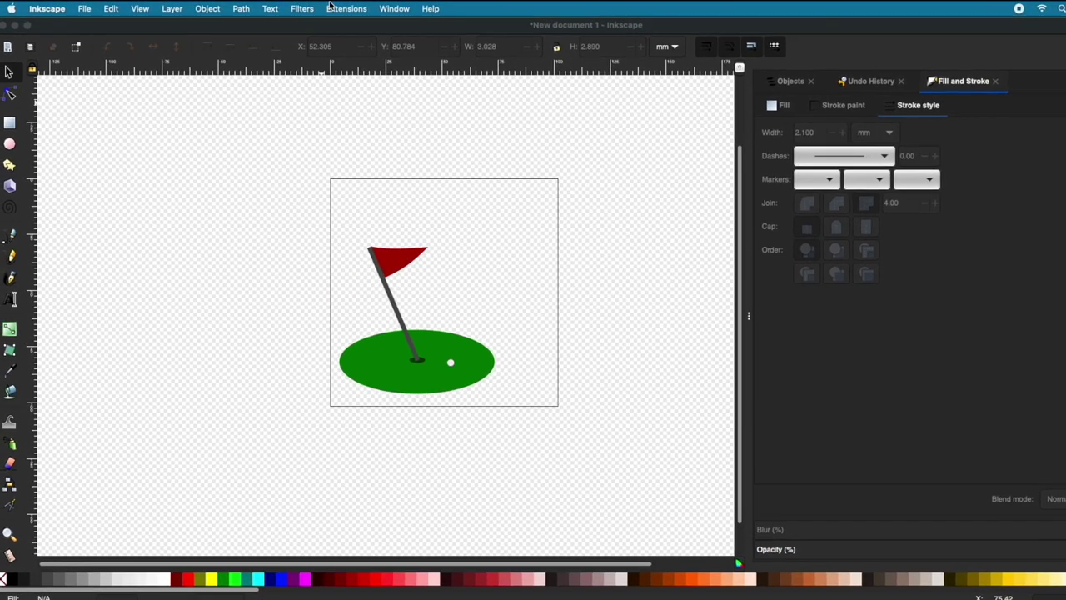
Start Ink/Stitch Lettering and enter the text "Best Papa".
left_click(317, 7)
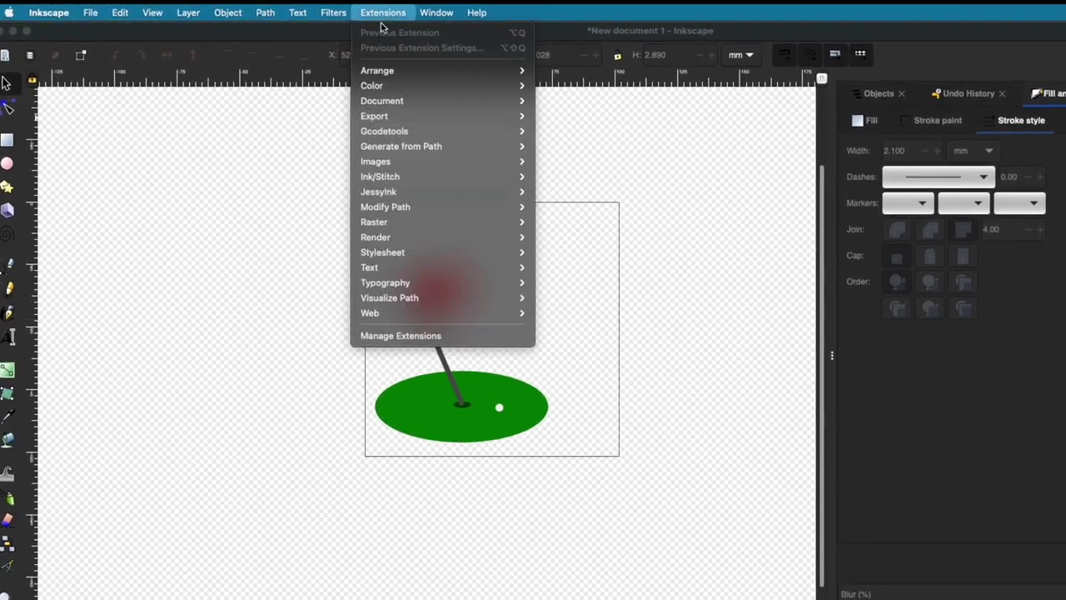
mouse_move(459, 181)
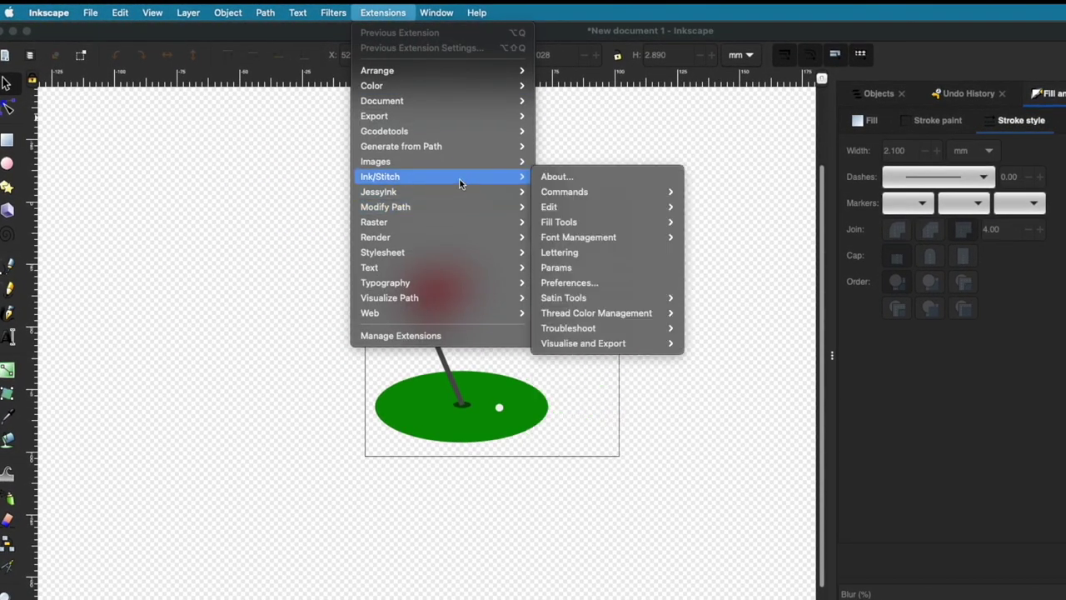
mouse_move(602, 300)
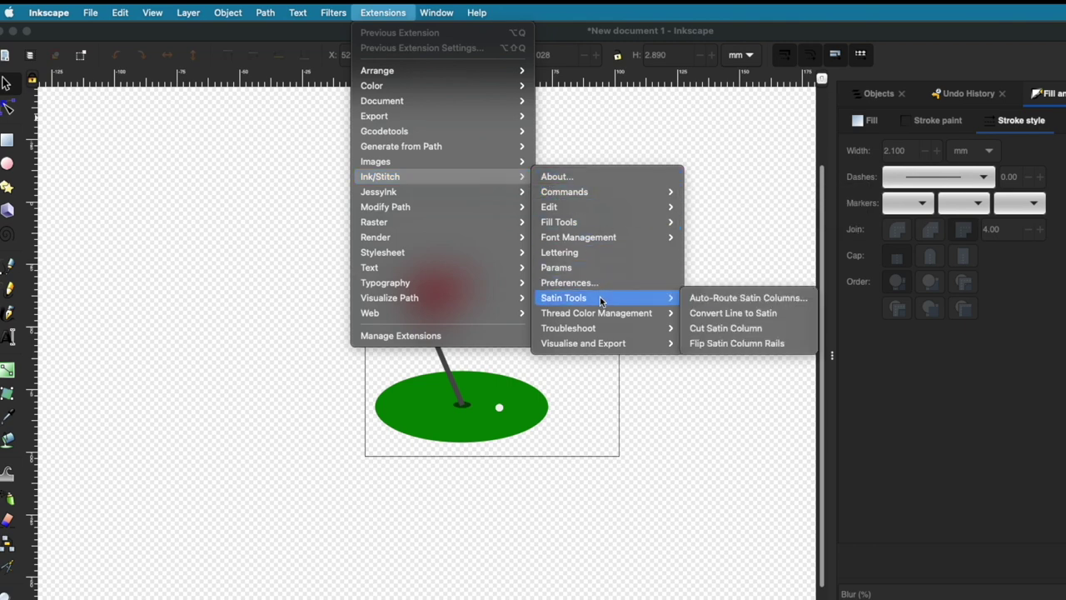
left_click(583, 253)
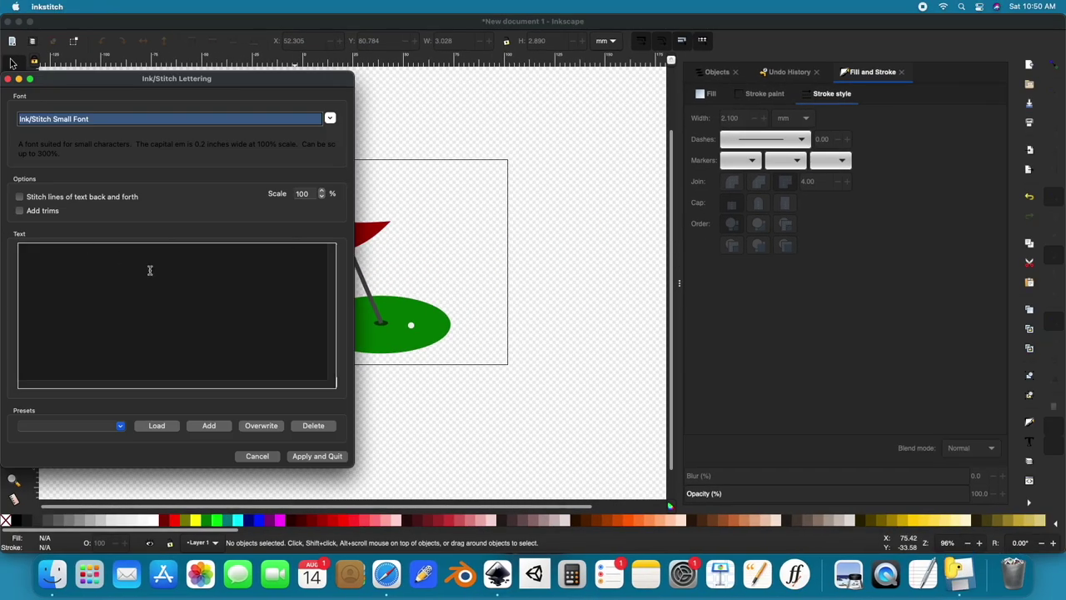
left_click(150, 270)
type("Best Papa")
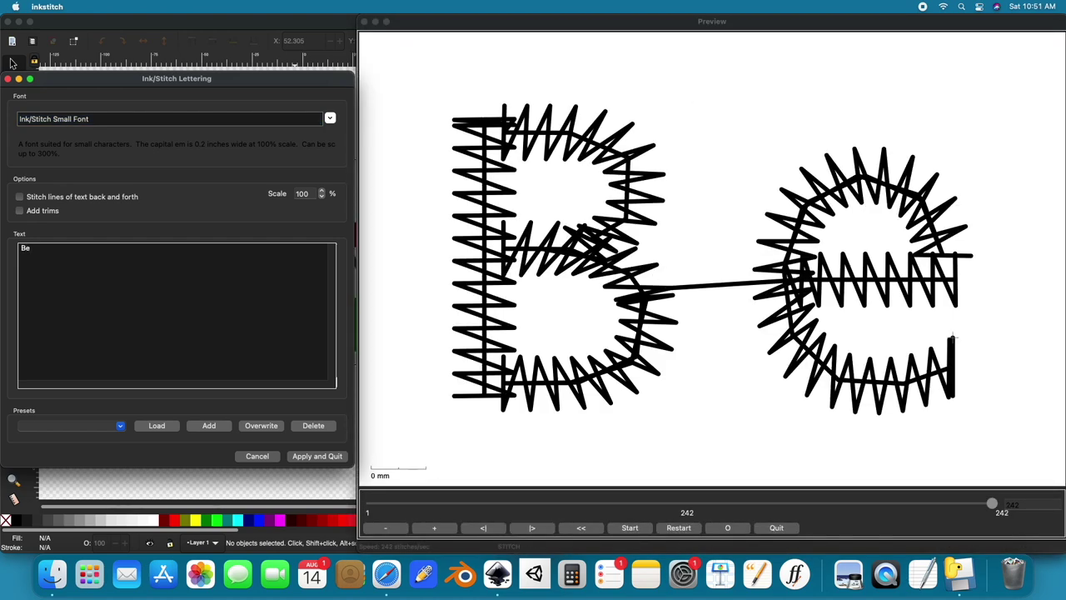
Preview the lettering in Magnolia Script, set its font to TT Masters and insert it into the document.
left_click(330, 118)
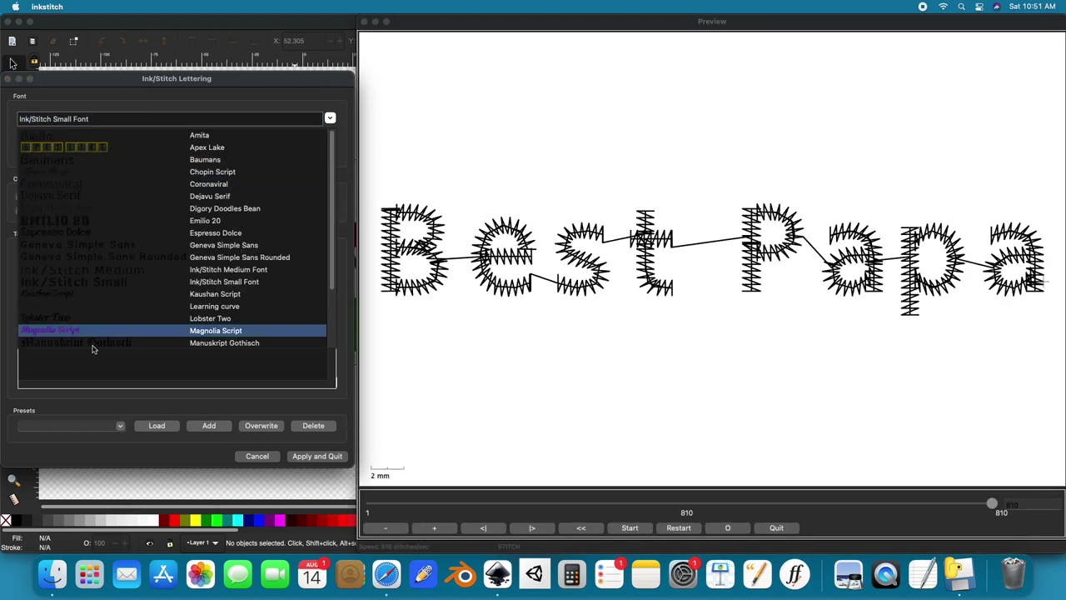
left_click(95, 343)
left_click(330, 119)
left_click(325, 330)
left_click(330, 118)
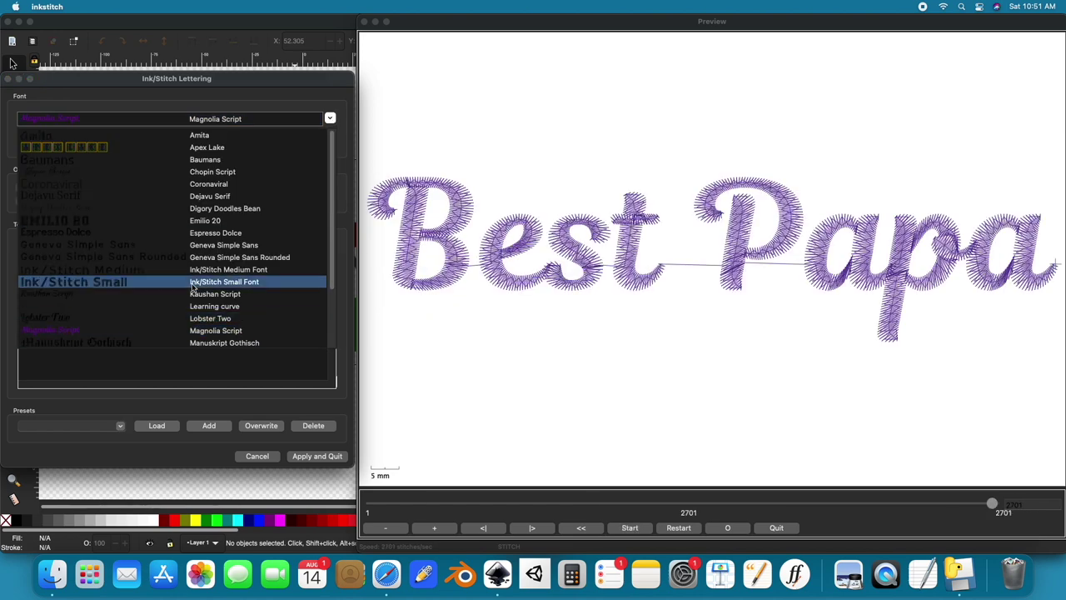
scroll(250, 308, "down", 3)
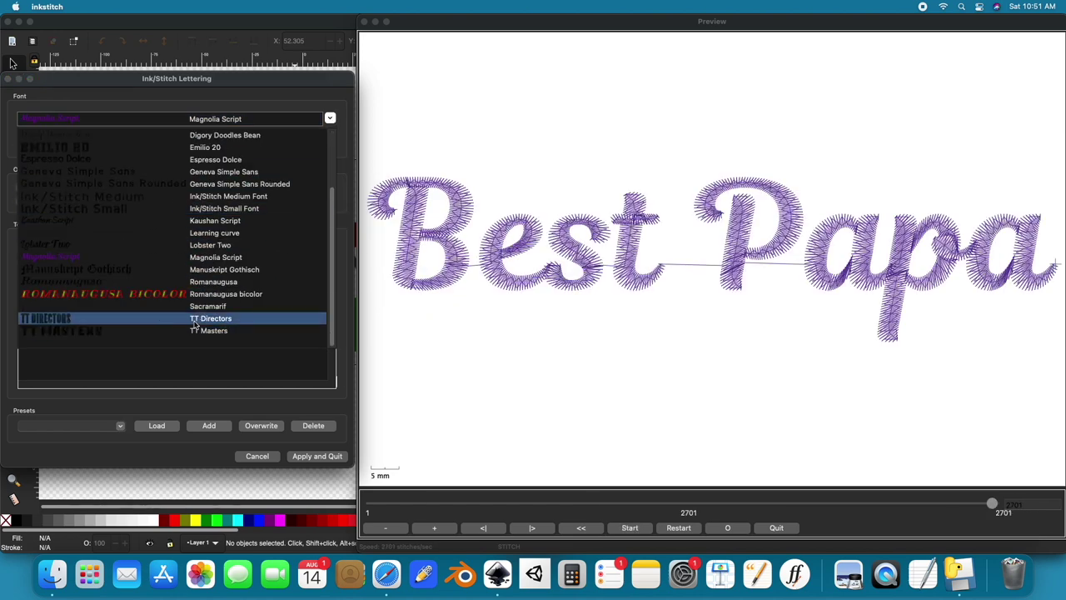
left_click(217, 338)
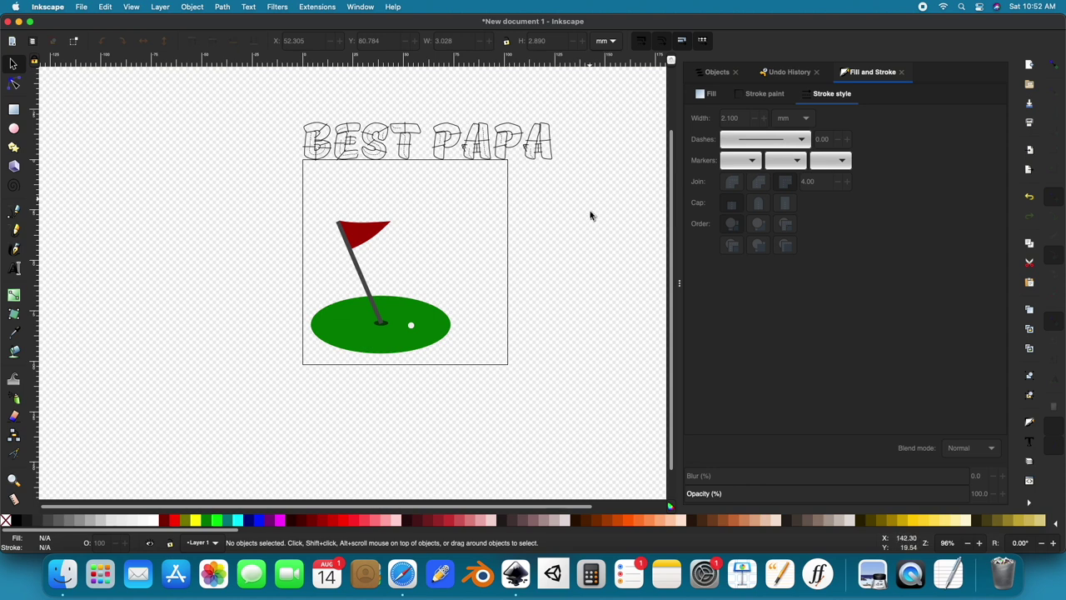
Move the "BEST PAPA" lettering inside the page above the flag and shrink it to about 96 mm wide.
left_click_drag(610, 160, 232, 125)
left_click_drag(409, 150, 414, 192)
left_click_drag(559, 208, 500, 208)
left_click_drag(441, 187, 449, 196)
key("Escape")
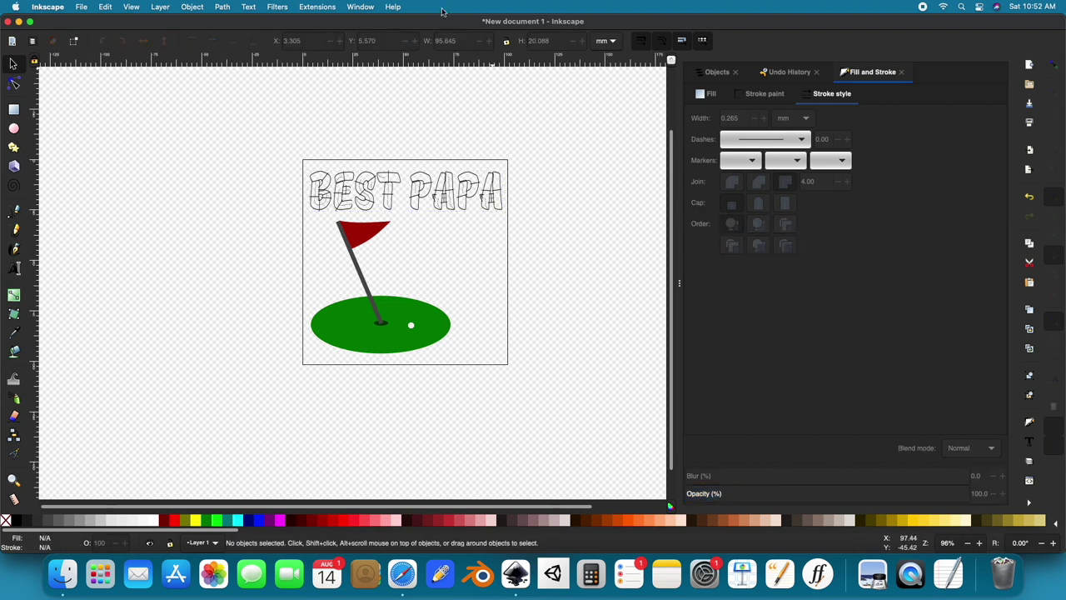
Start a second Ink/Stitch Lettering object and enter the text "By Par".
left_click(317, 7)
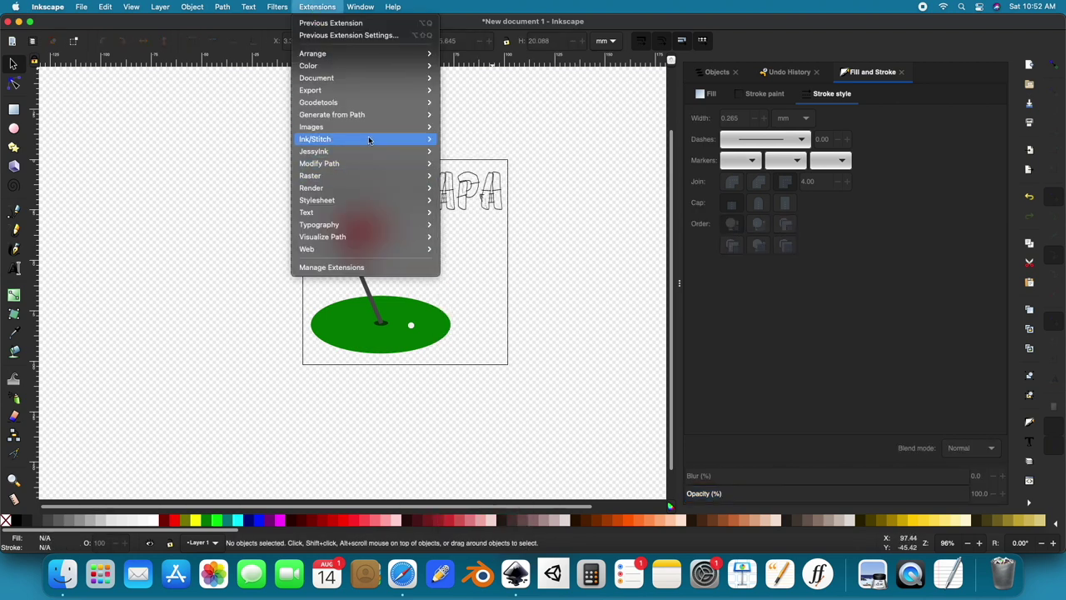
mouse_move(395, 142)
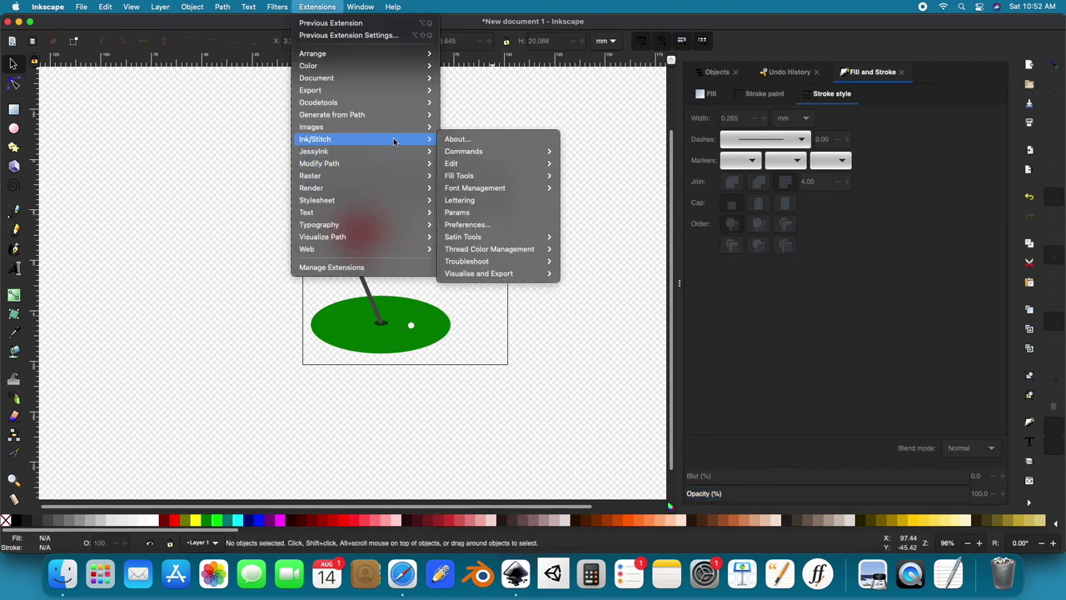
left_click(459, 200)
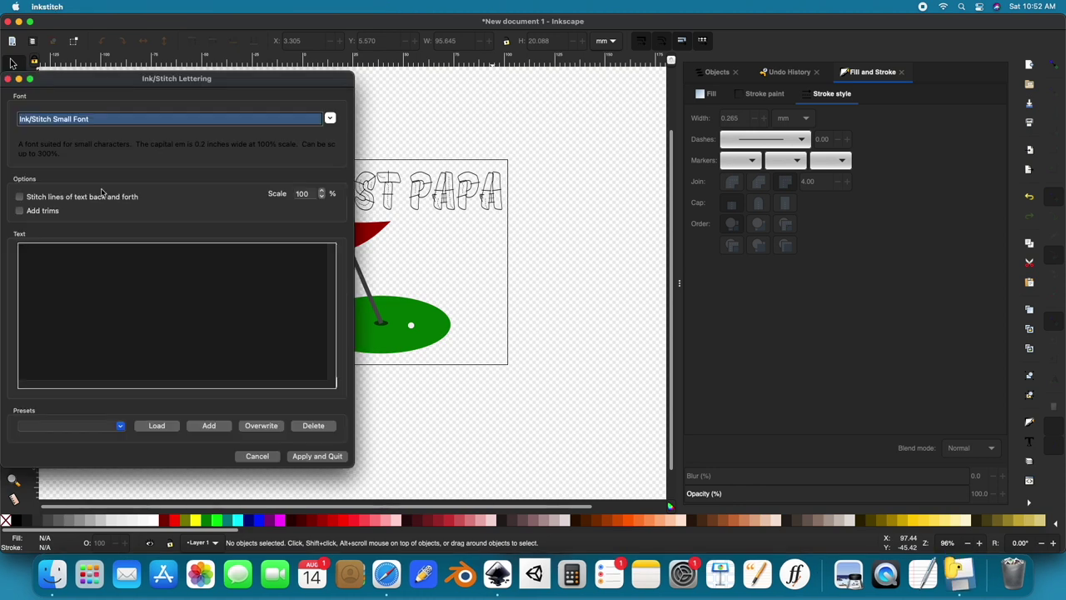
left_click(328, 121)
type("By Par")
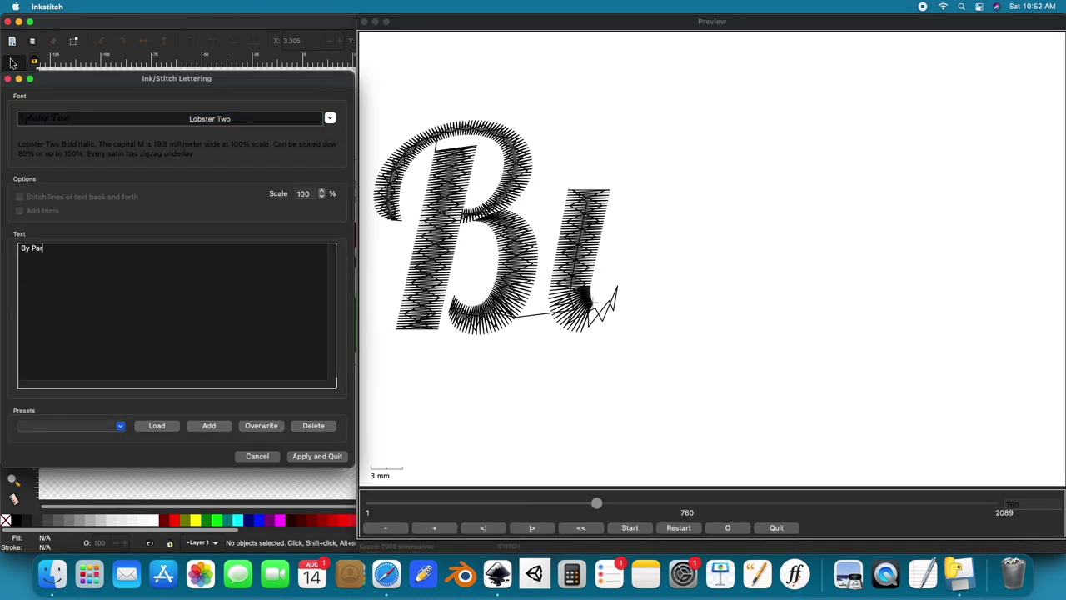
Preview the "By Par" lettering in Magnolia Script, switch it to a brush-style script font and insert it into the document.
left_click(330, 119)
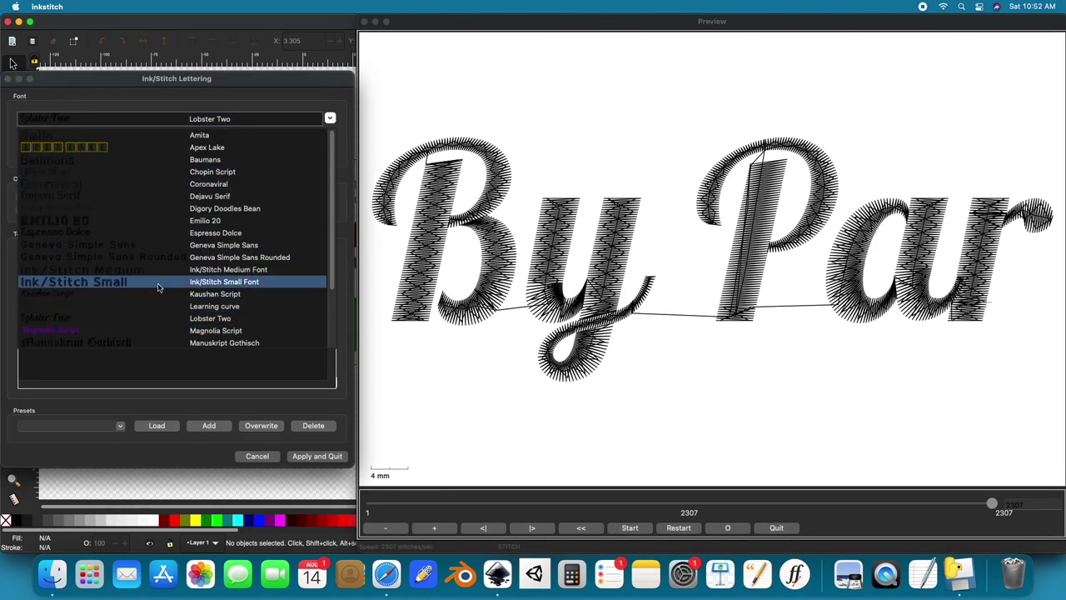
left_click(125, 306)
left_click(330, 119)
left_click(190, 330)
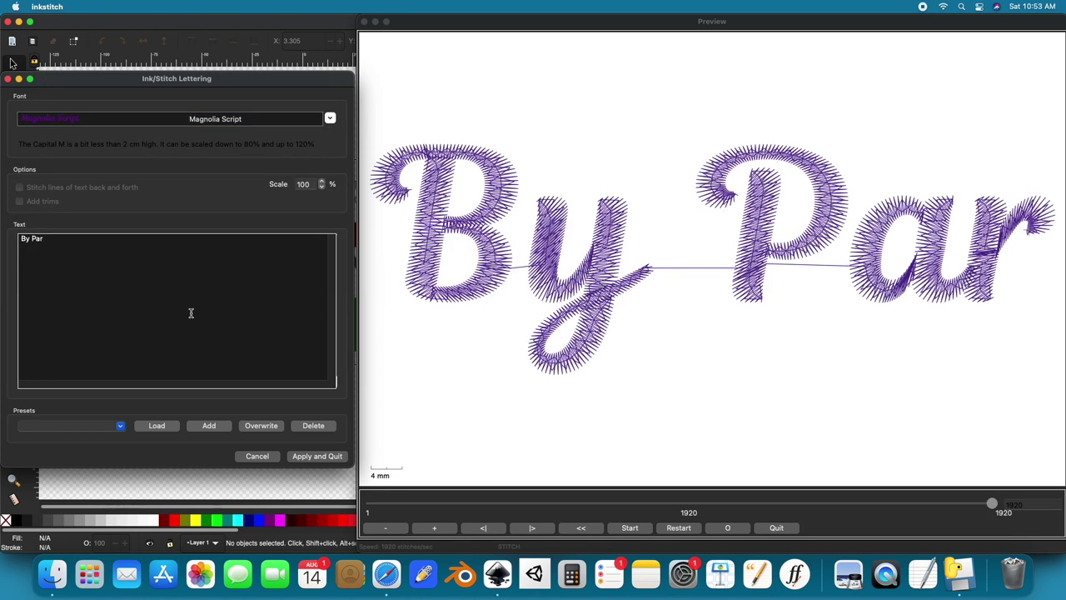
left_click(330, 118)
left_click(274, 285)
left_click(310, 458)
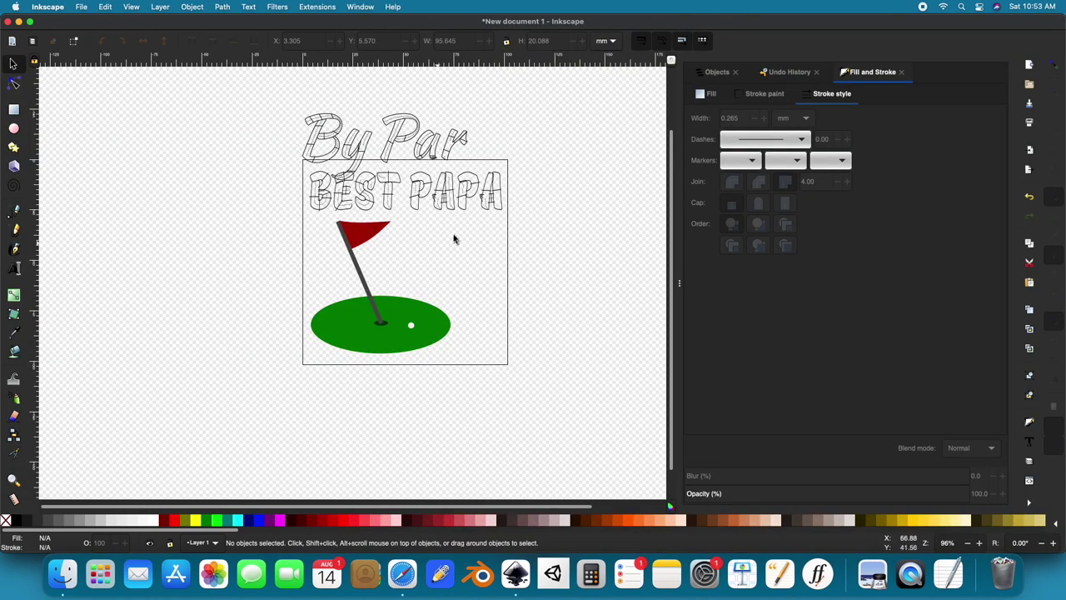
Move the "By Par" lettering below "BEST PAPA" beside the flagpole and shrink it to about 64 mm wide.
left_click_drag(396, 153, 464, 274)
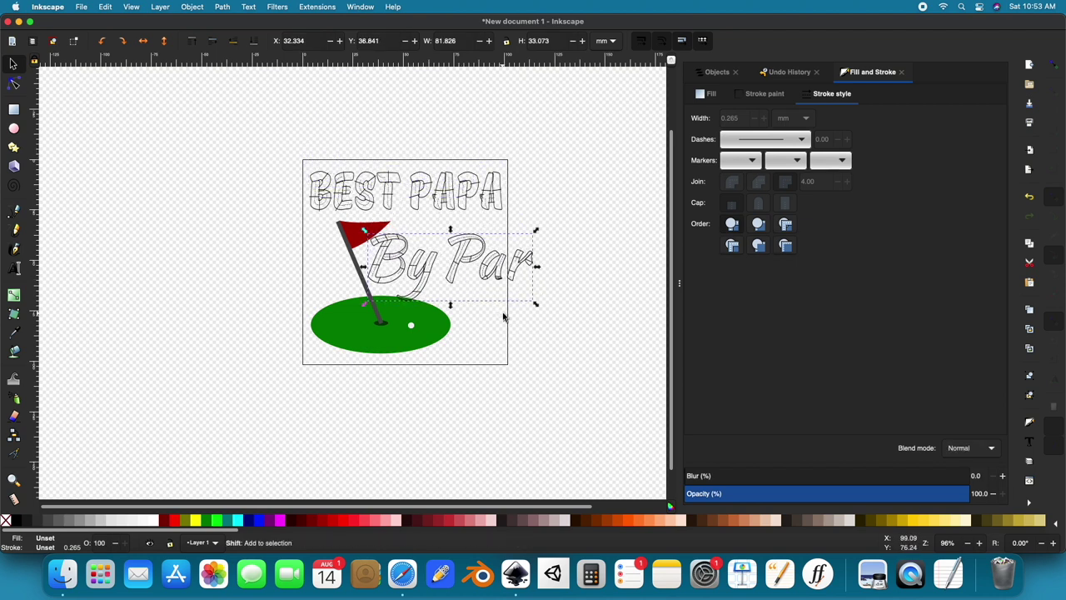
left_click_drag(535, 308, 517, 298)
mouse_move(429, 267)
left_mouse_down()
mouse_move(414, 260)
mouse_move(441, 260)
mouse_move(438, 271)
left_mouse_up()
left_click(595, 347)
left_click(542, 255)
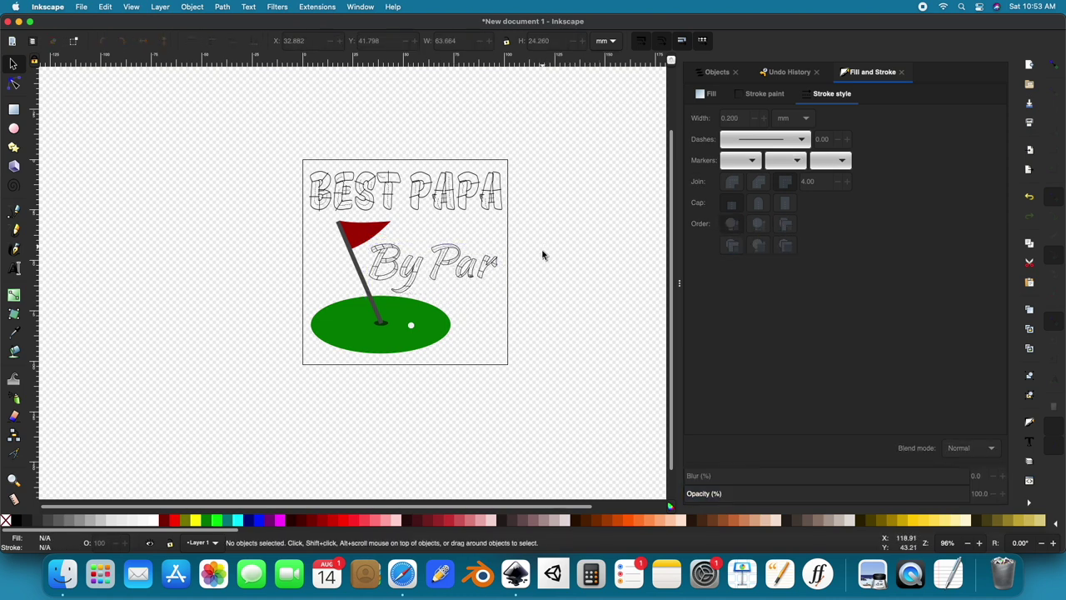
Select the whole design and open it in the Ink/Stitch Simulator / Realistic Preview.
left_click_drag(216, 134, 471, 243)
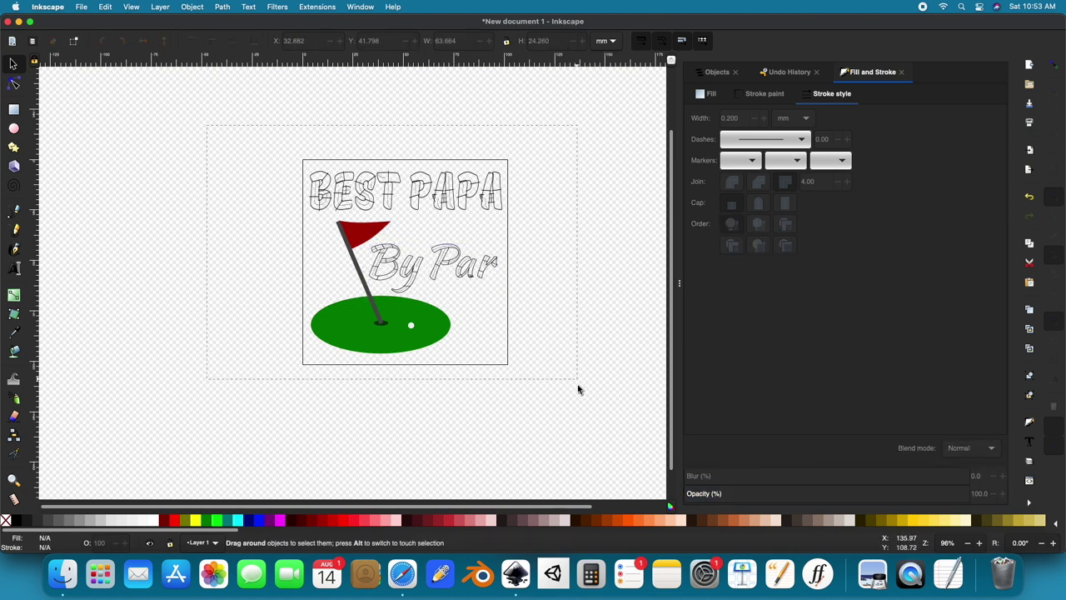
left_click_drag(579, 389, 579, 389)
left_click(318, 7)
mouse_move(371, 149)
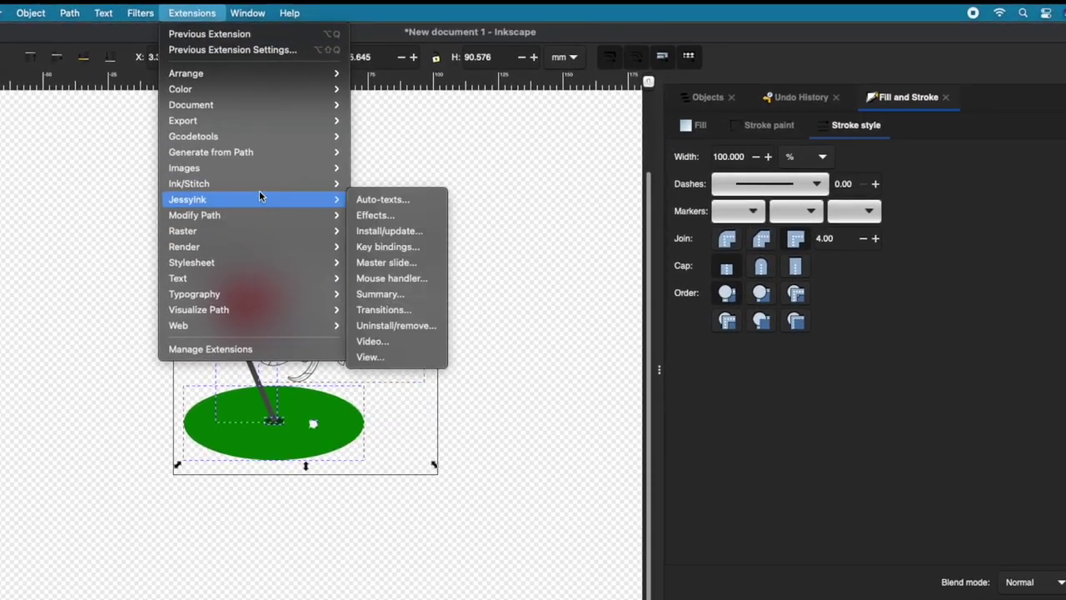
mouse_move(258, 183)
mouse_move(450, 356)
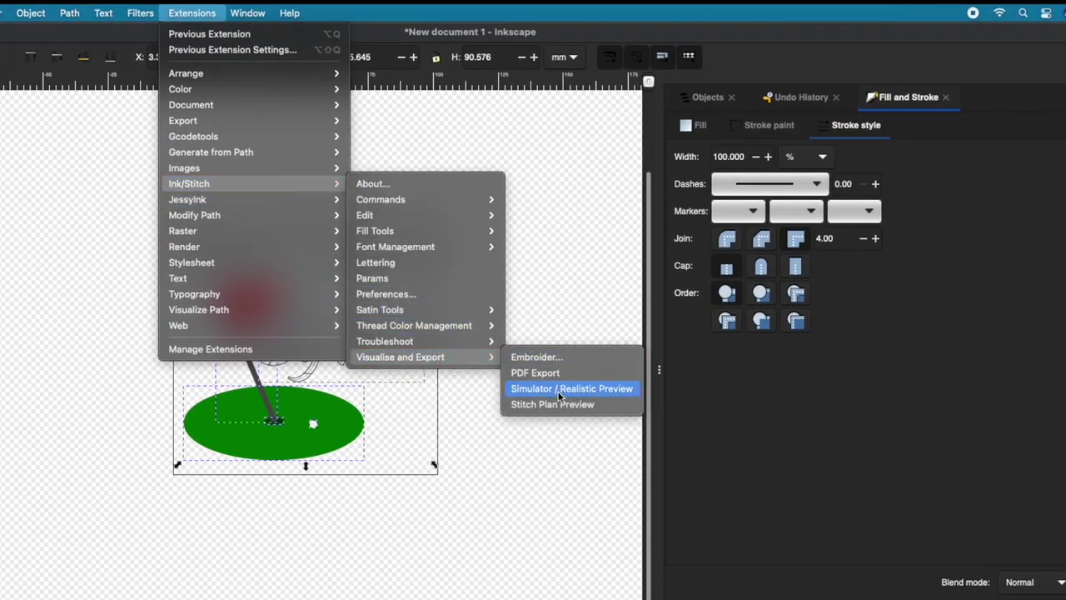
left_click(559, 393)
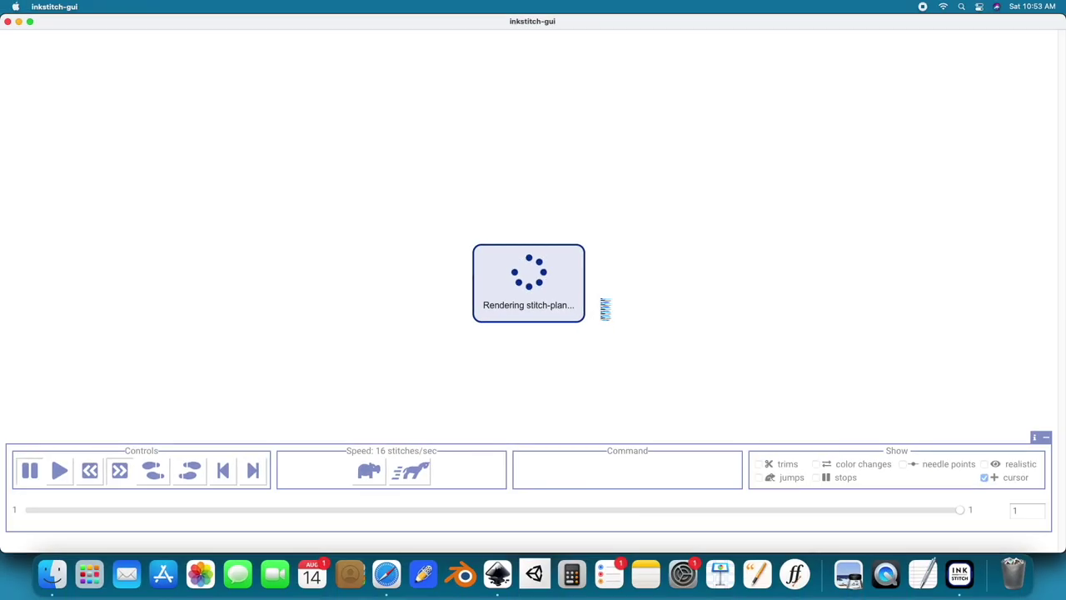
Speed the stitch simulation up to 1024 stitches/sec, watch it to the end, and close the simulator and the script message.
key("Up")
key("Up")
key("Up")
key("Up")
key("Up")
key("Up")
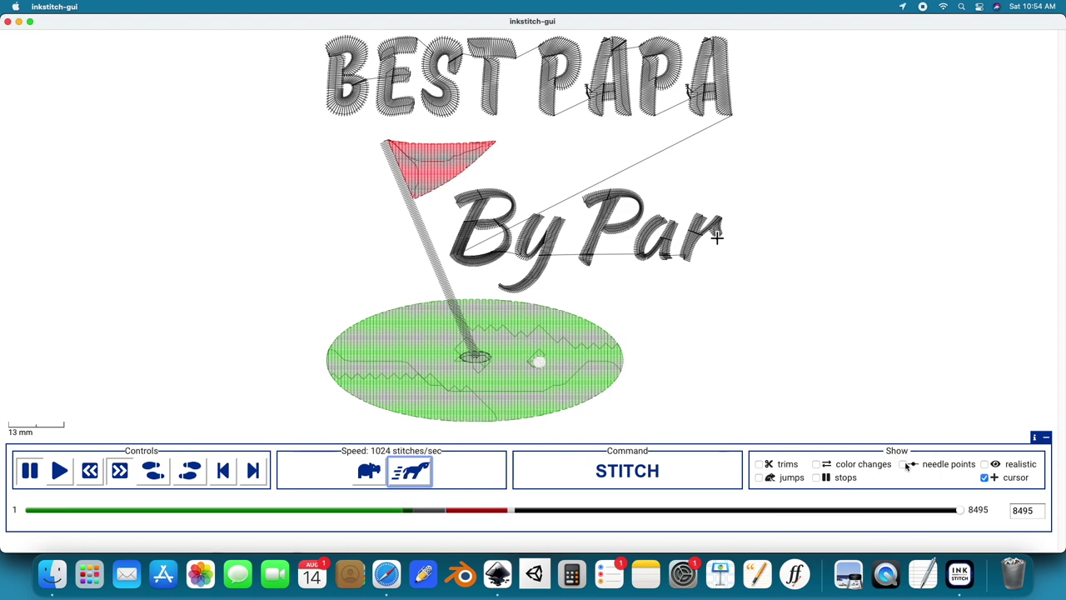
left_click(9, 22)
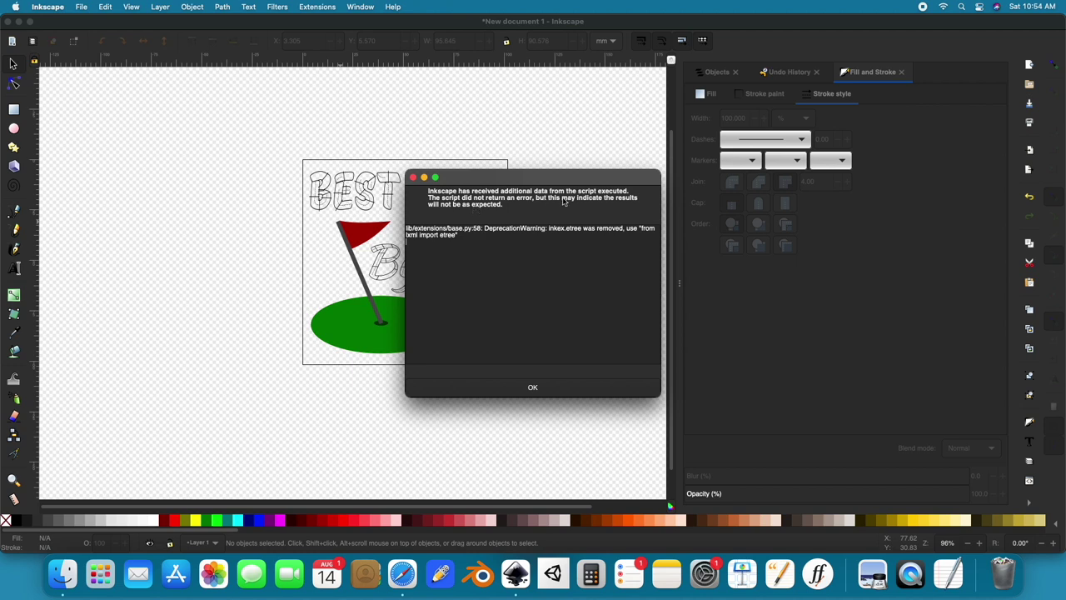
left_click(413, 178)
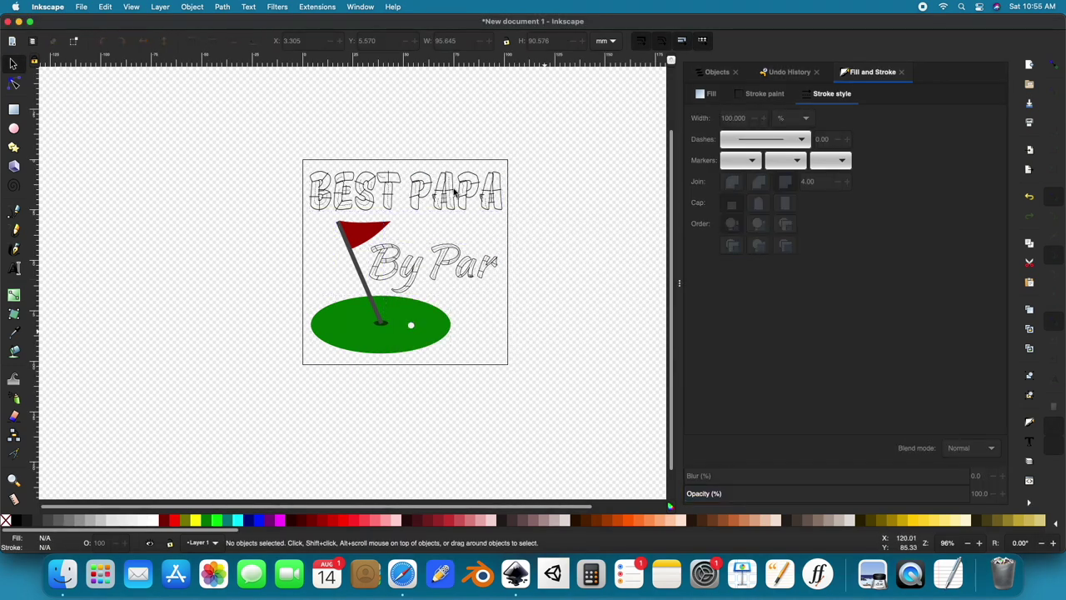
Start saving the finished design as a new file.
left_click(83, 8)
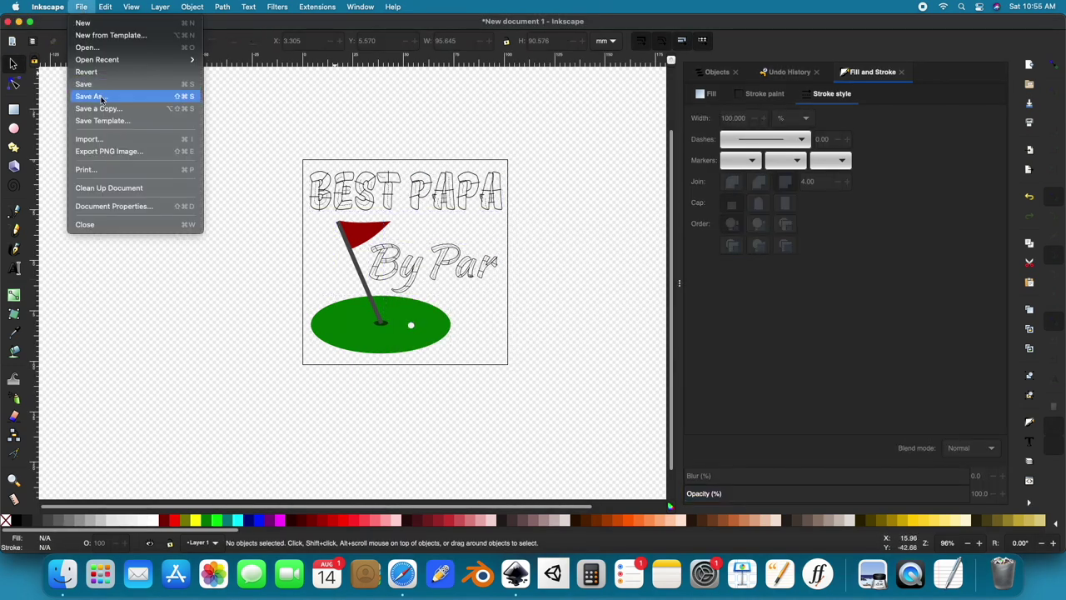